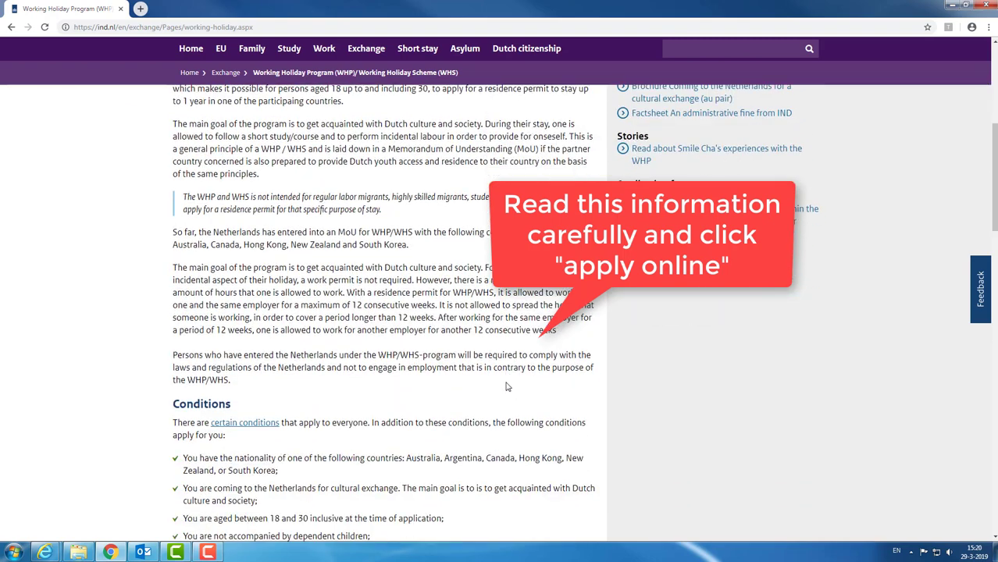
scroll(477, 385, "down", 1)
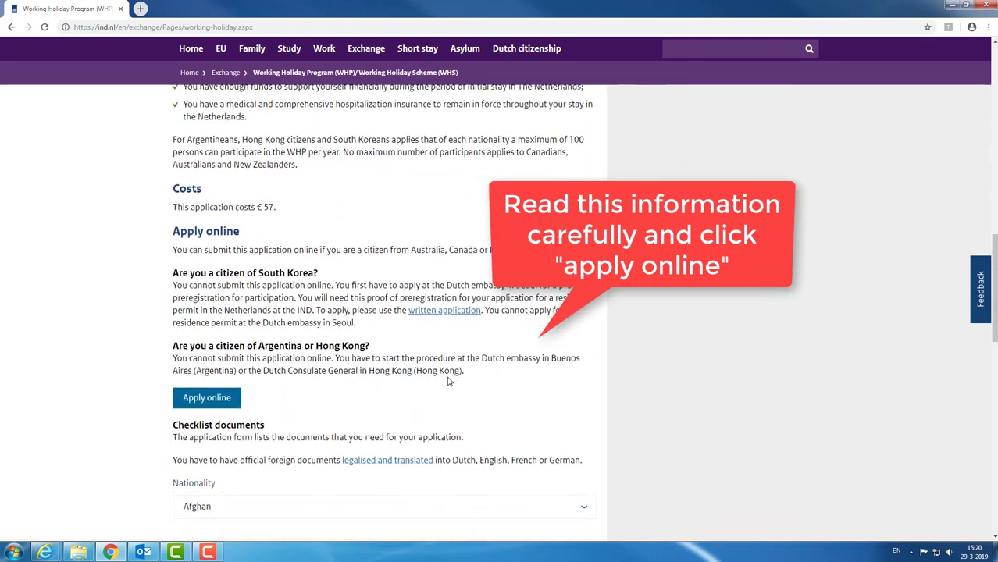
Step: Open the Working Holiday online application form from the Apply online section in a new tab
left_click(211, 398)
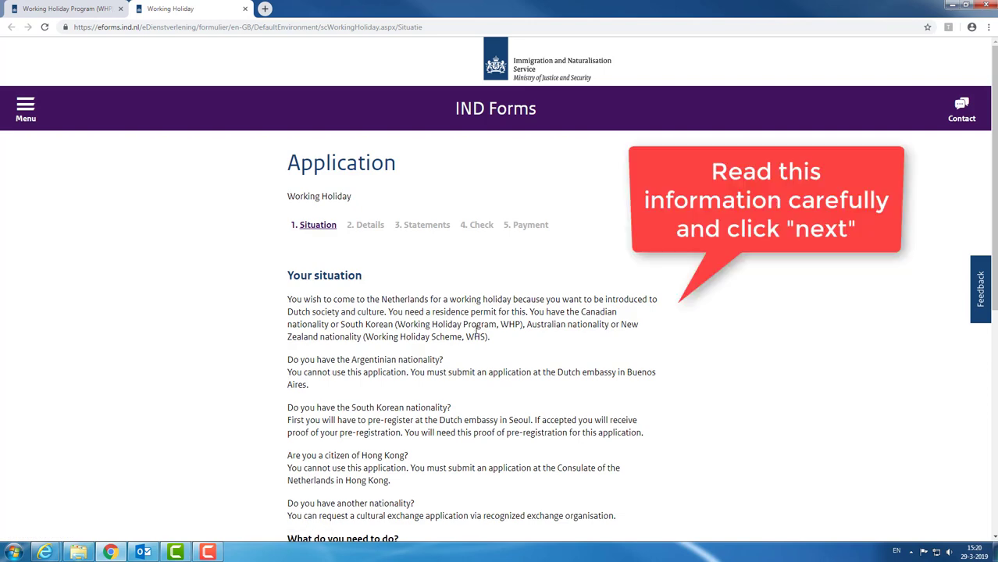
Step: Advance the application from the Situation page to step 2, Details
scroll(477, 329, "down", 4)
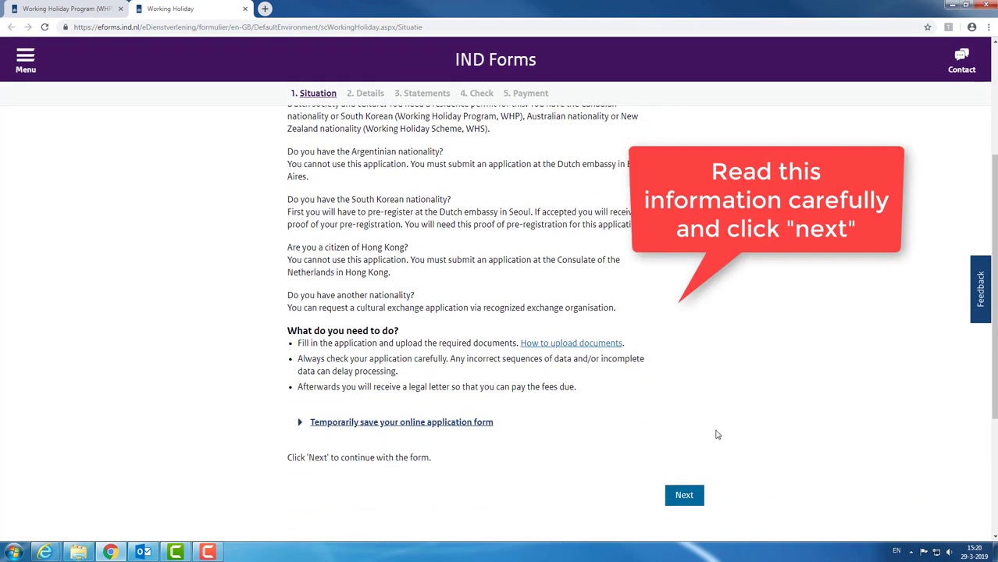
scroll(718, 434, "down", 1)
left_click(684, 444)
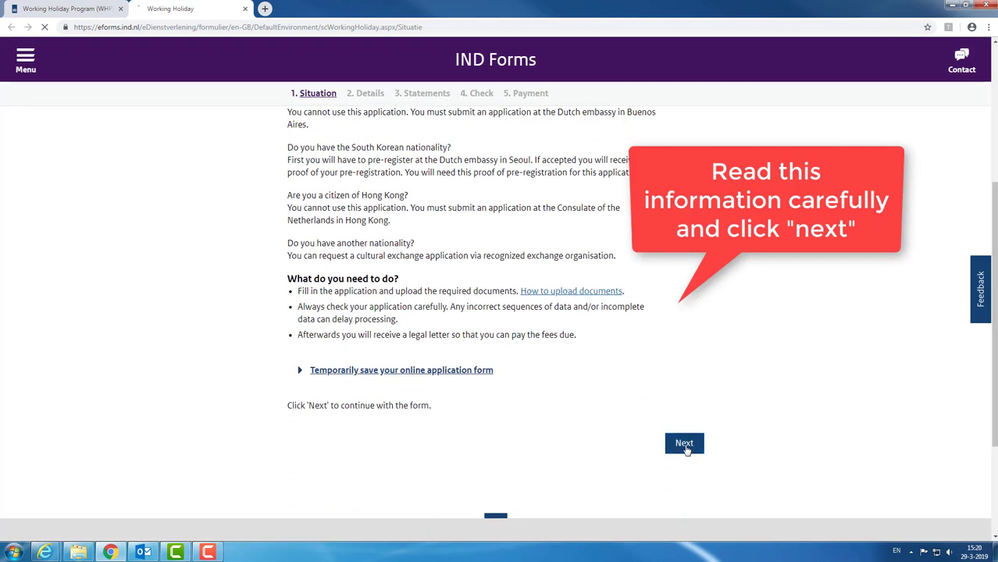
scroll(615, 281, "down", 1)
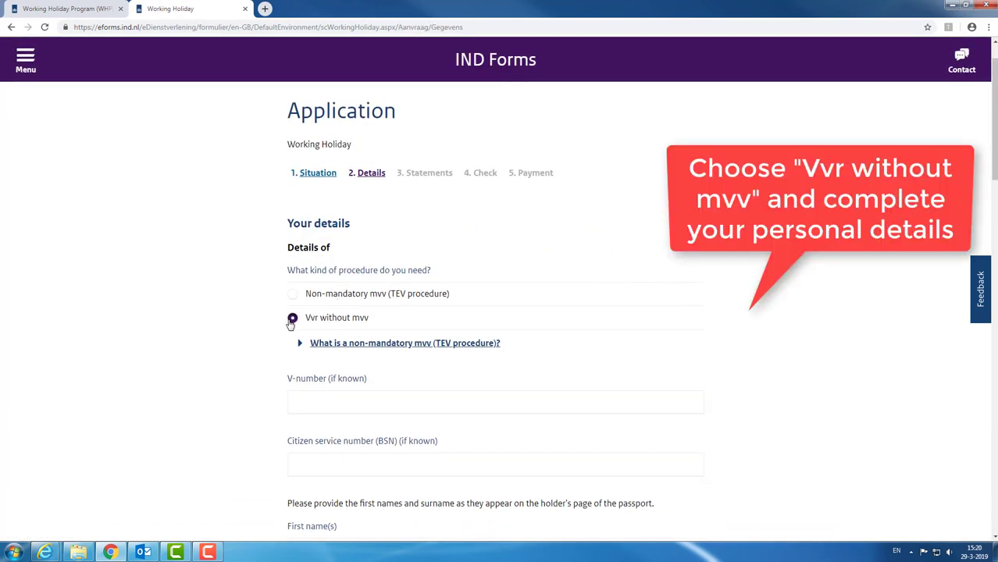
Step: Enter the applicant's first name and surname in the Details form
scroll(652, 333, "down", 1)
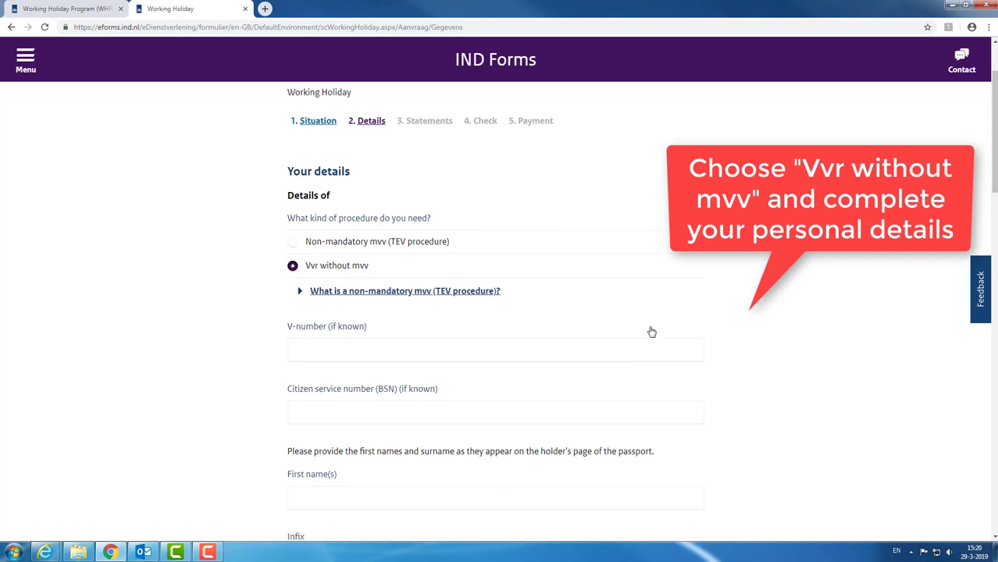
scroll(652, 332, "down", 1)
left_click(428, 445)
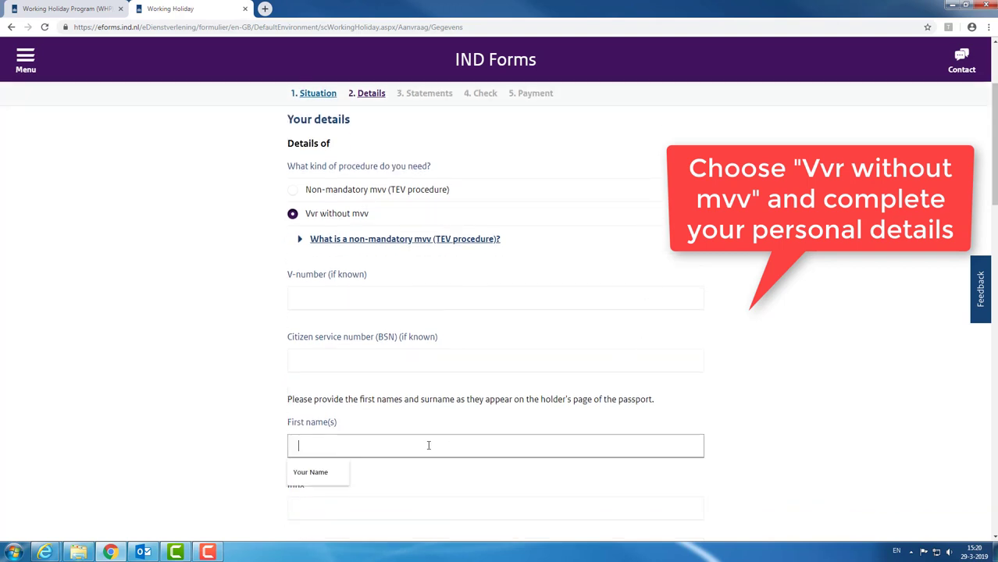
type("Your Name")
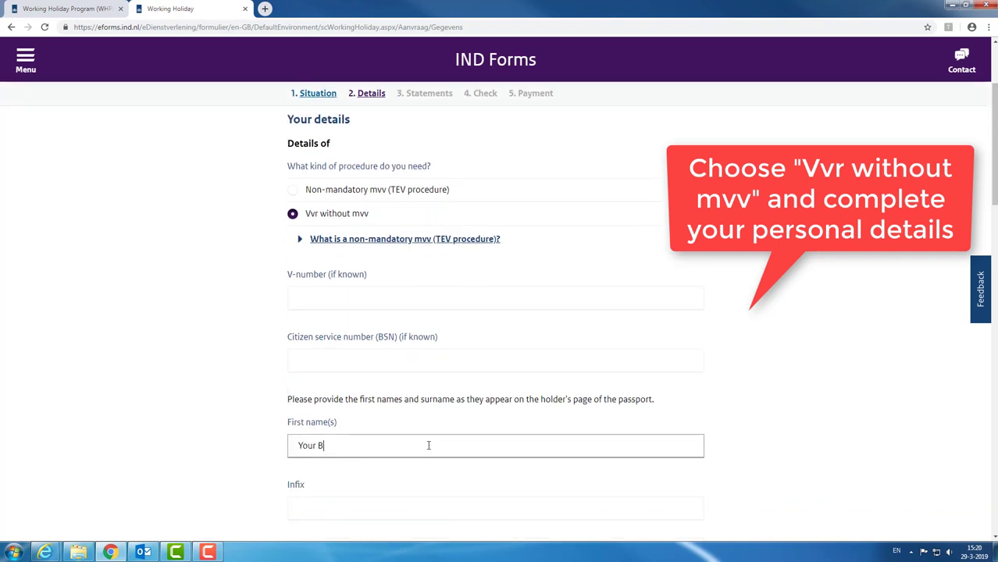
left_click(759, 386)
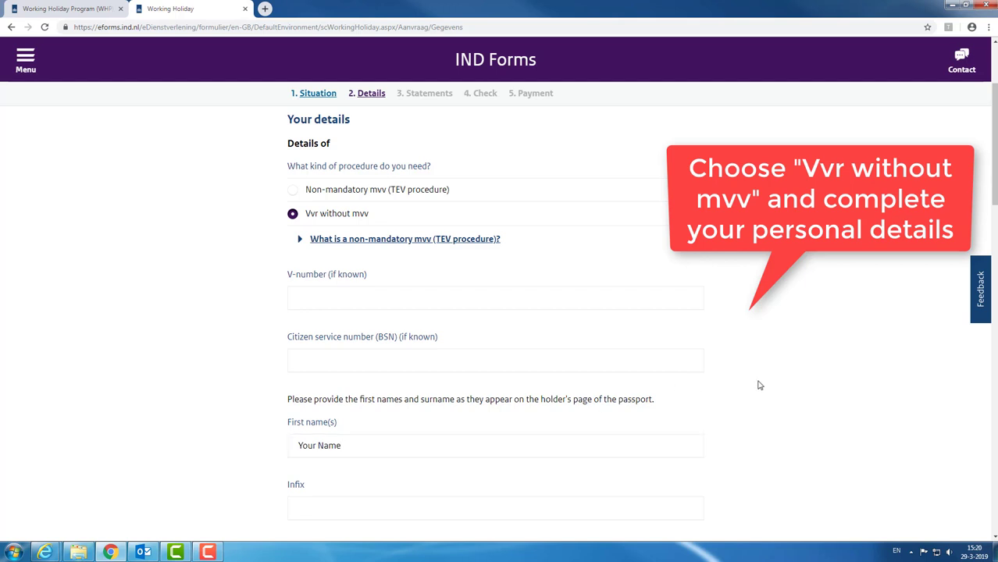
scroll(629, 303, "down", 3)
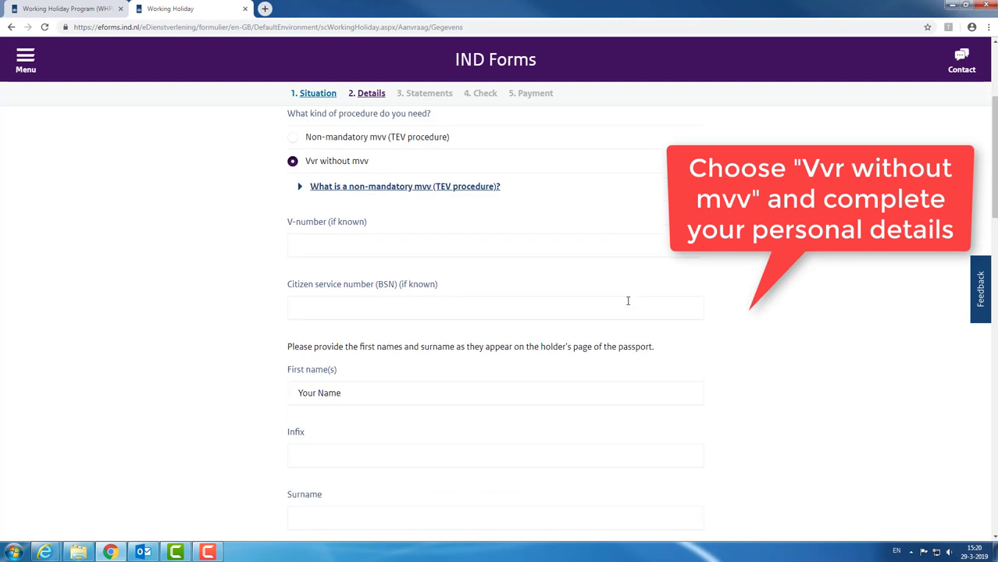
left_click(454, 415)
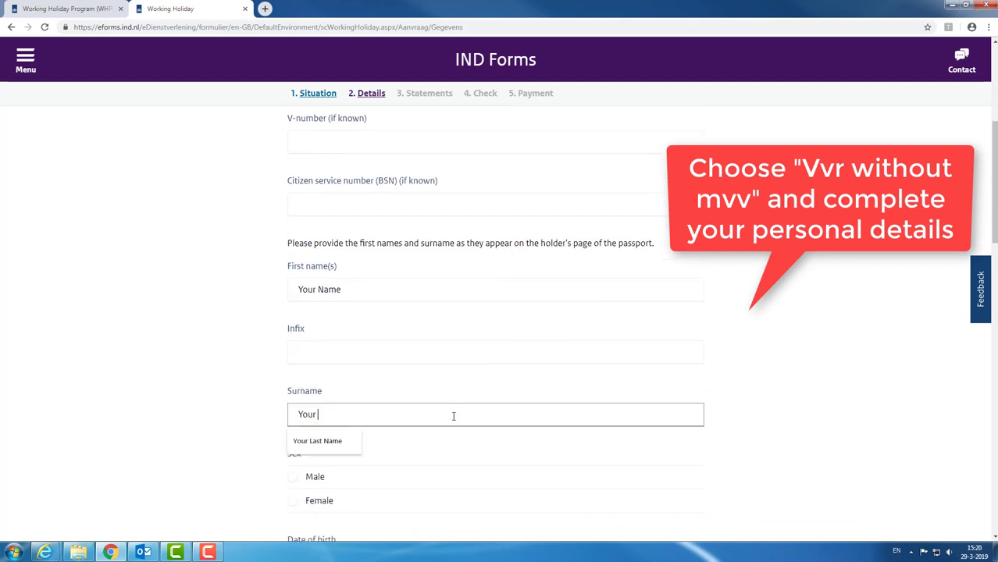
type("Your Last Name")
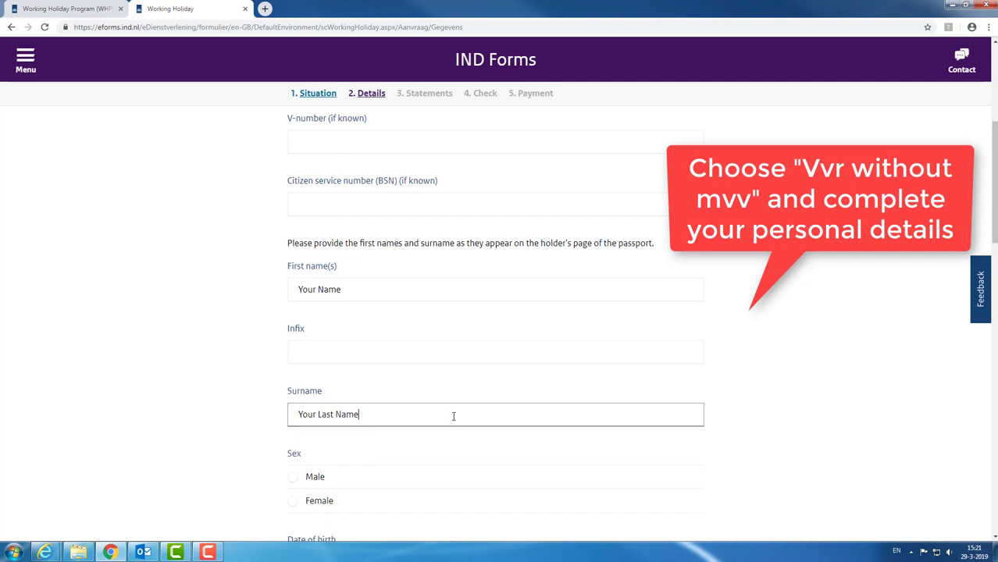
left_click(764, 383)
Step: Set the sex to Male and the date of birth to 01/01/1998
scroll(658, 312, "down", 2)
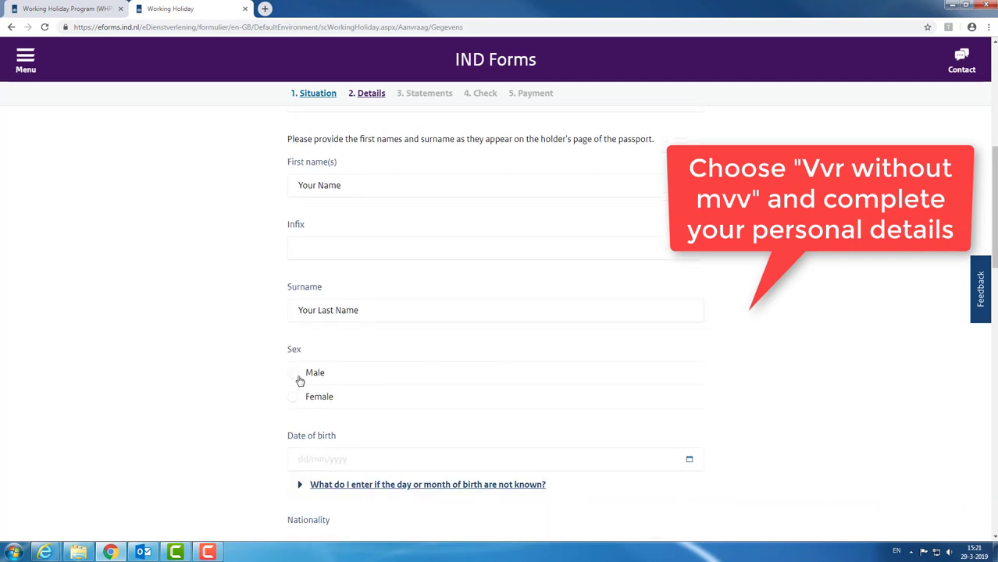
left_click(292, 373)
scroll(398, 327, "down", 2)
left_click(364, 302)
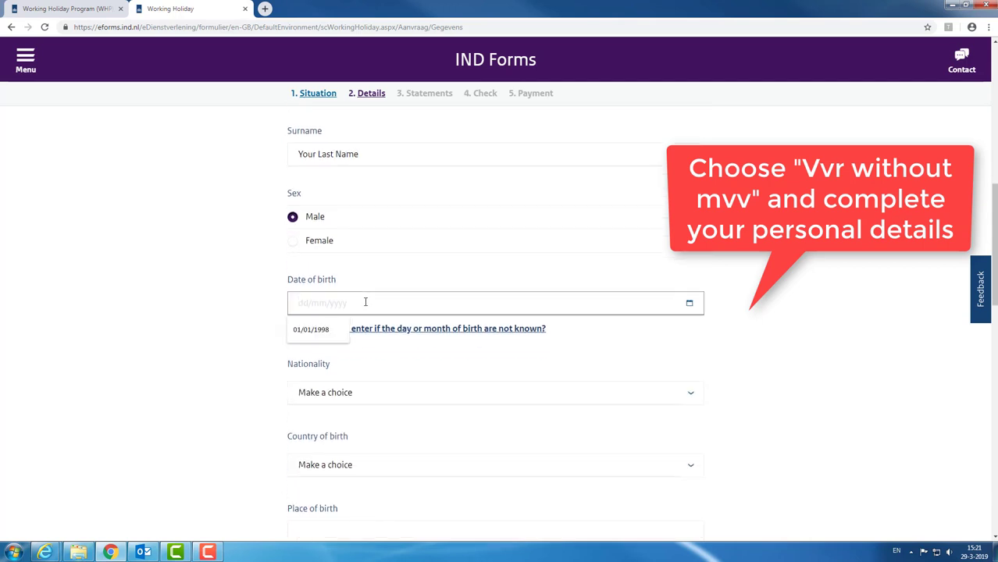
left_click(328, 332)
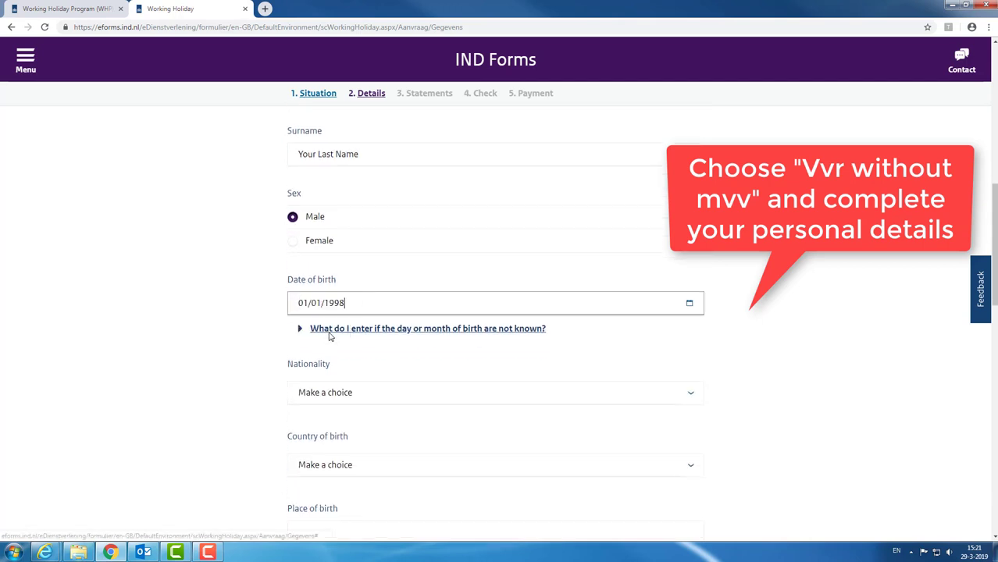
left_click(195, 275)
Step: Choose Australian as nationality and Australia as country of birth
scroll(214, 274, "down", 1)
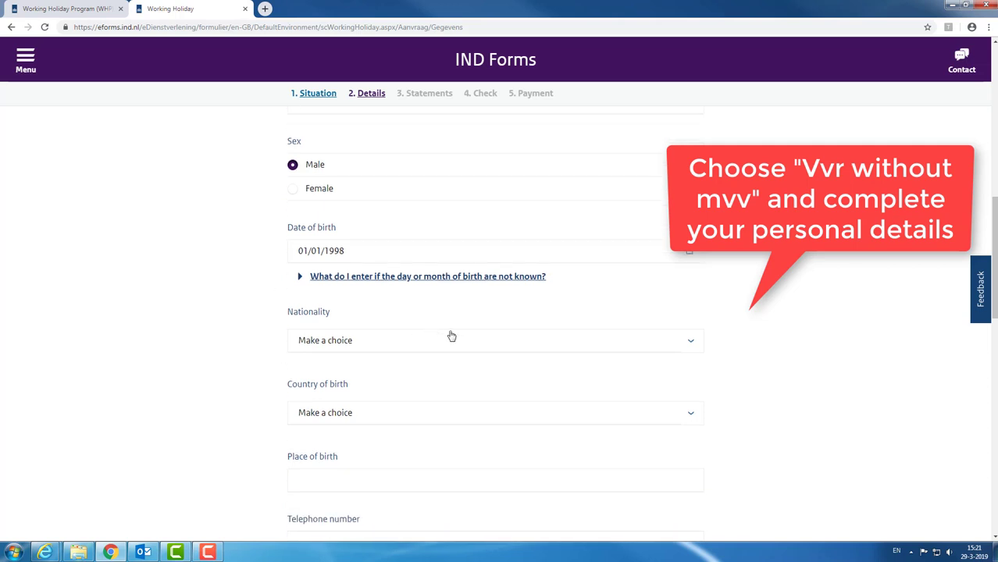
left_click(474, 347)
left_click(355, 371)
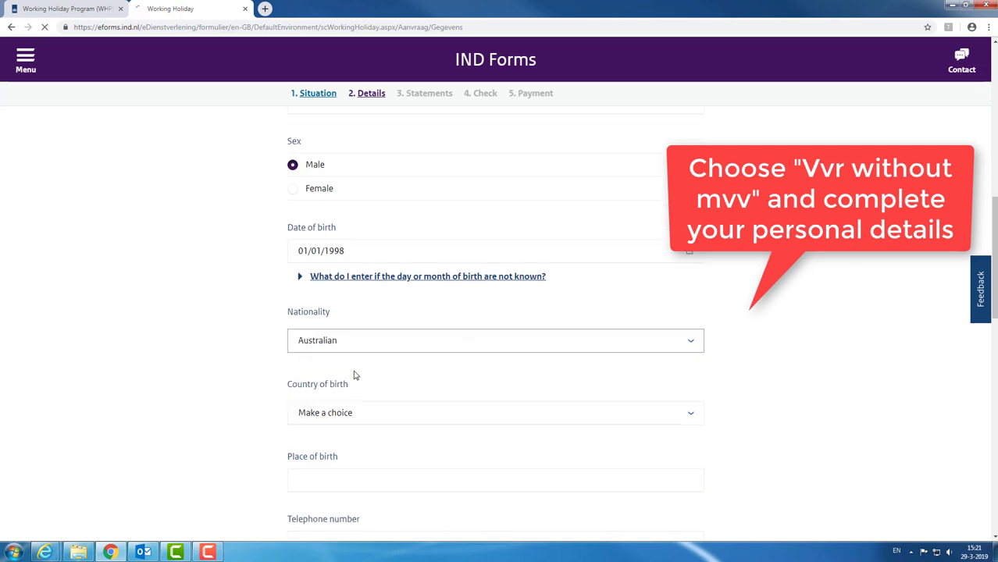
left_click(376, 420)
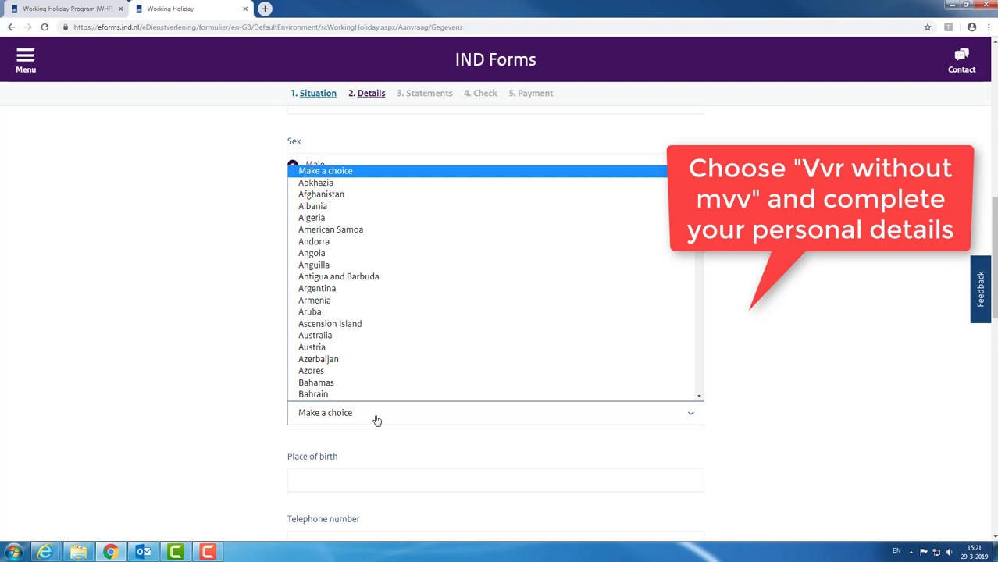
left_click(331, 337)
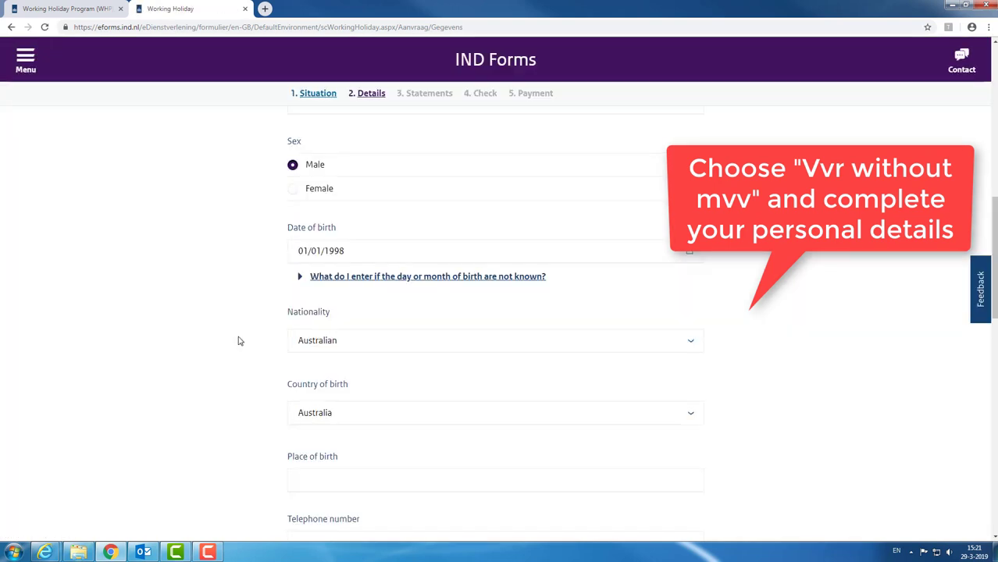
scroll(241, 341, "down", 2)
Step: Enter Sydney as the place of birth and fill in the telephone number
left_click(332, 375)
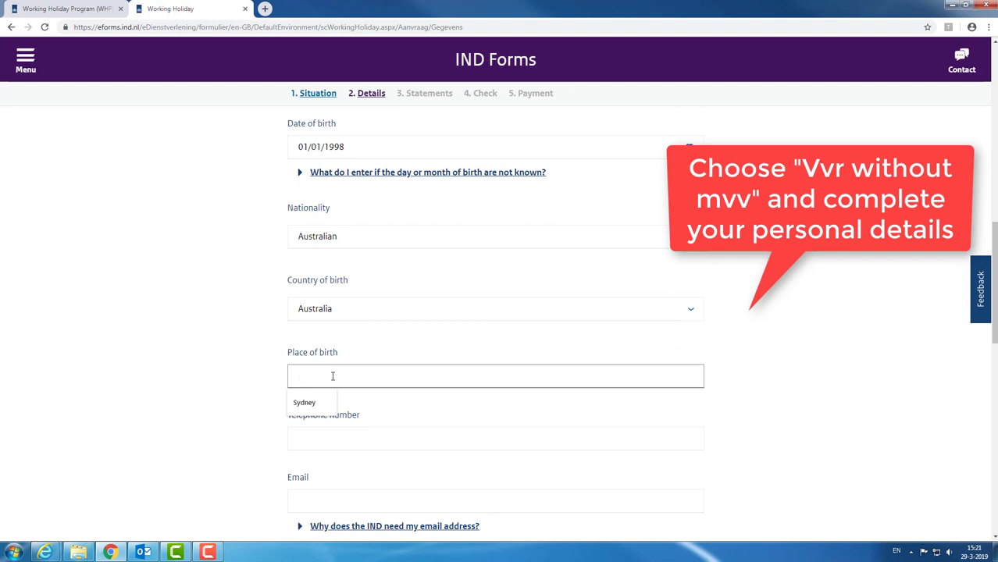
type("Sydney")
left_click(248, 364)
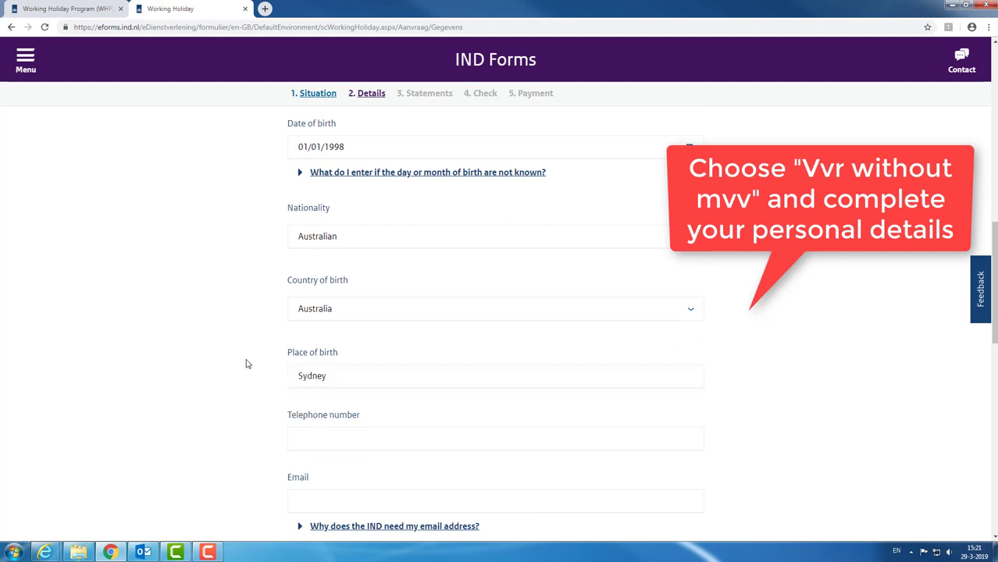
left_click(322, 437)
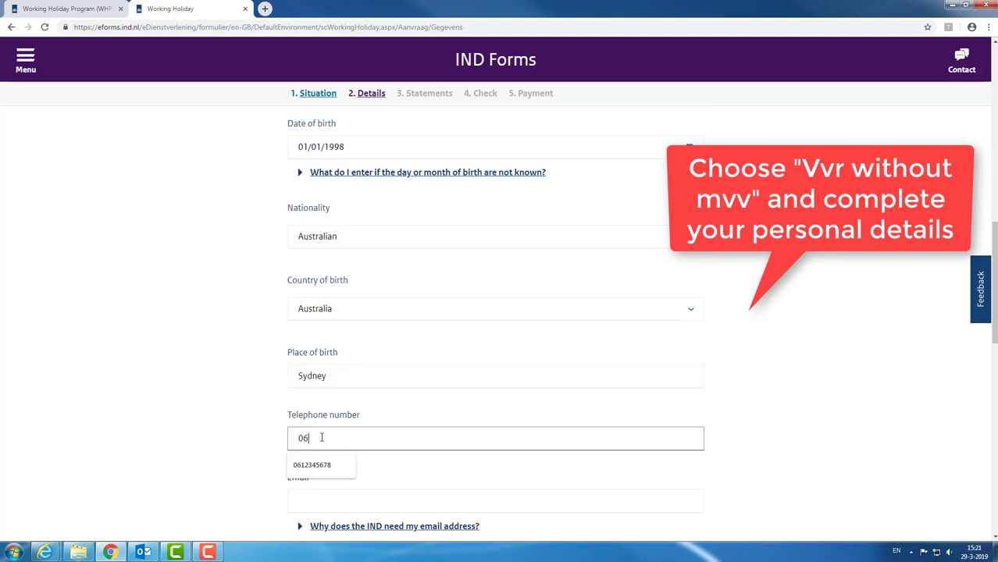
type("0612345678")
left_click(225, 384)
Step: Fill in the applicant's e-mail address
scroll(233, 383, "down", 1)
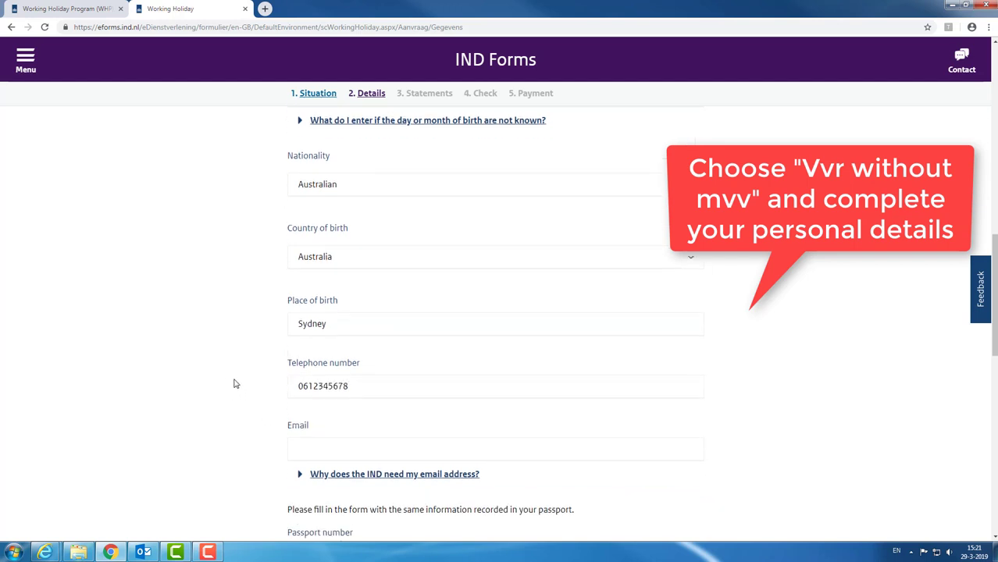
left_click(351, 448)
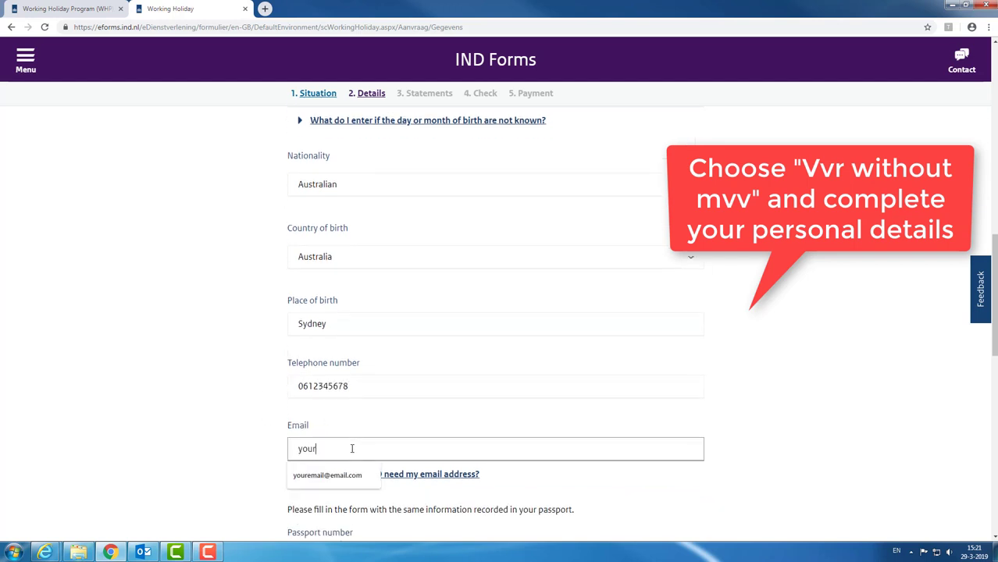
type("youremail@email.com")
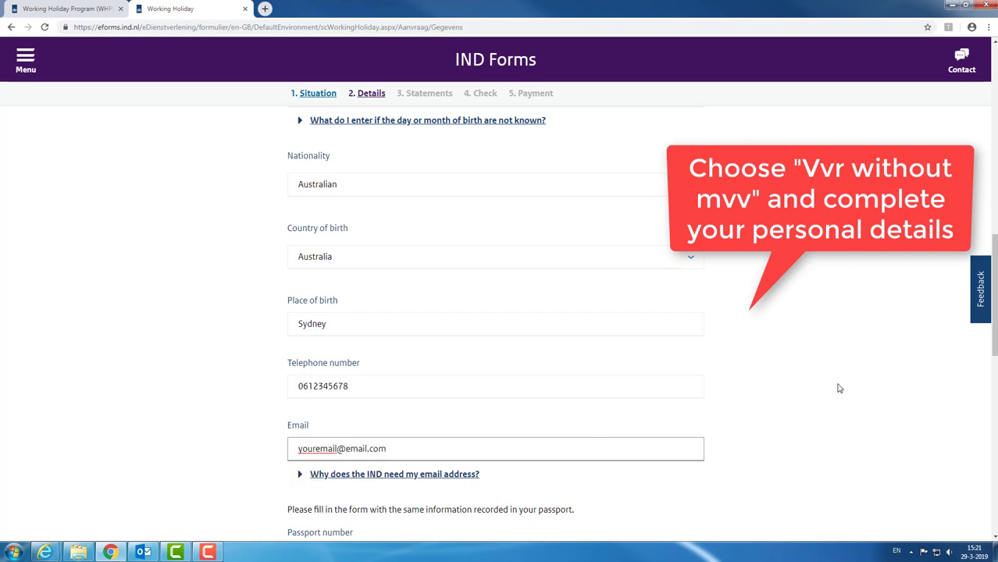
left_click(839, 388)
scroll(798, 358, "down", 3)
scroll(798, 358, "down", 1)
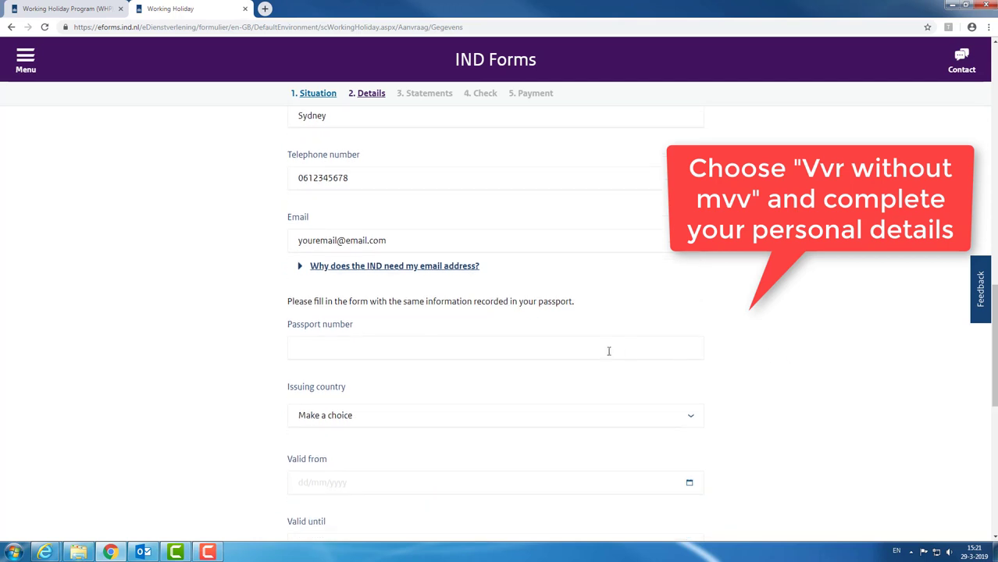
Step: Enter the passport number and choose Australia as the issuing country
left_click(607, 350)
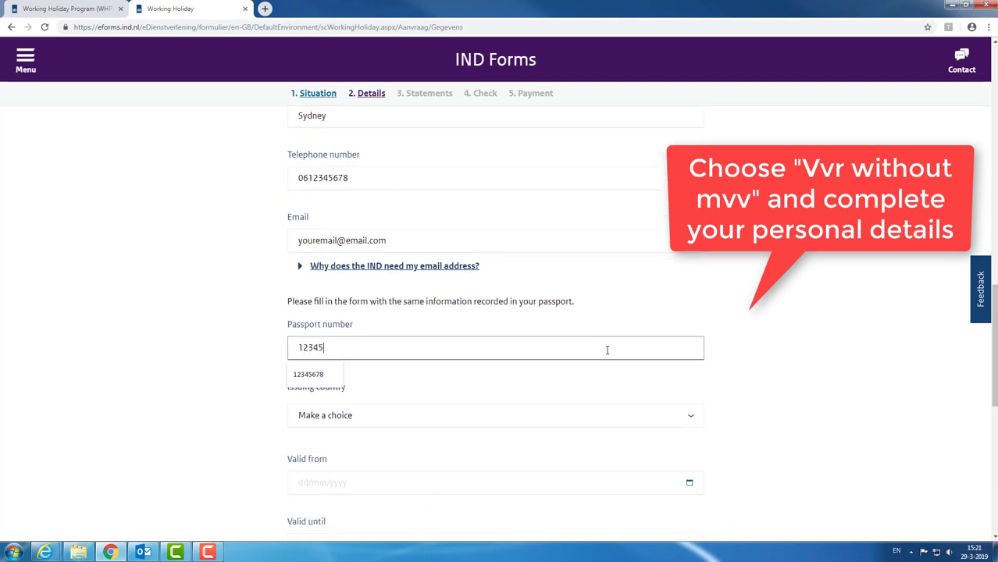
type("12345678")
left_click(805, 321)
scroll(644, 297, "down", 1)
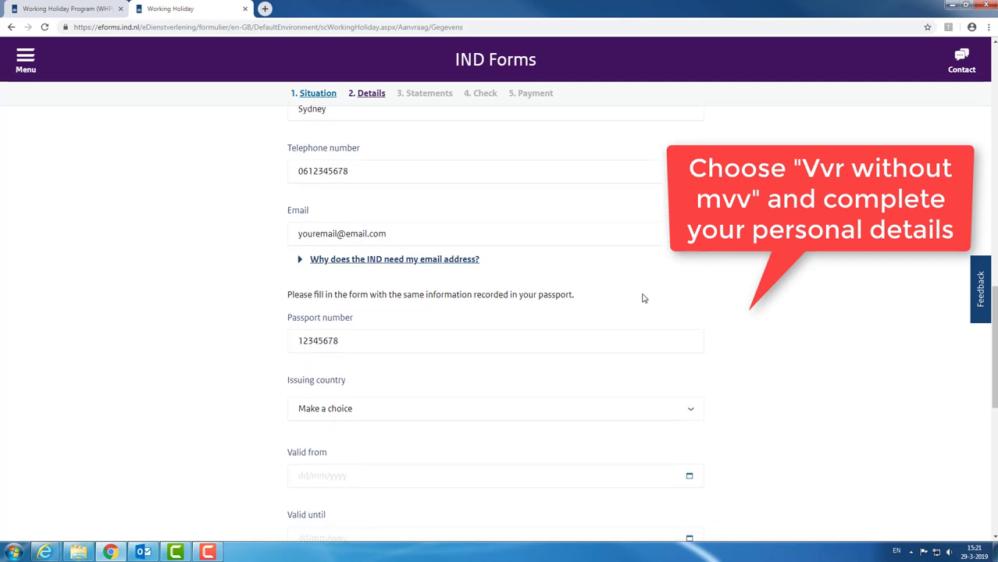
left_click(431, 369)
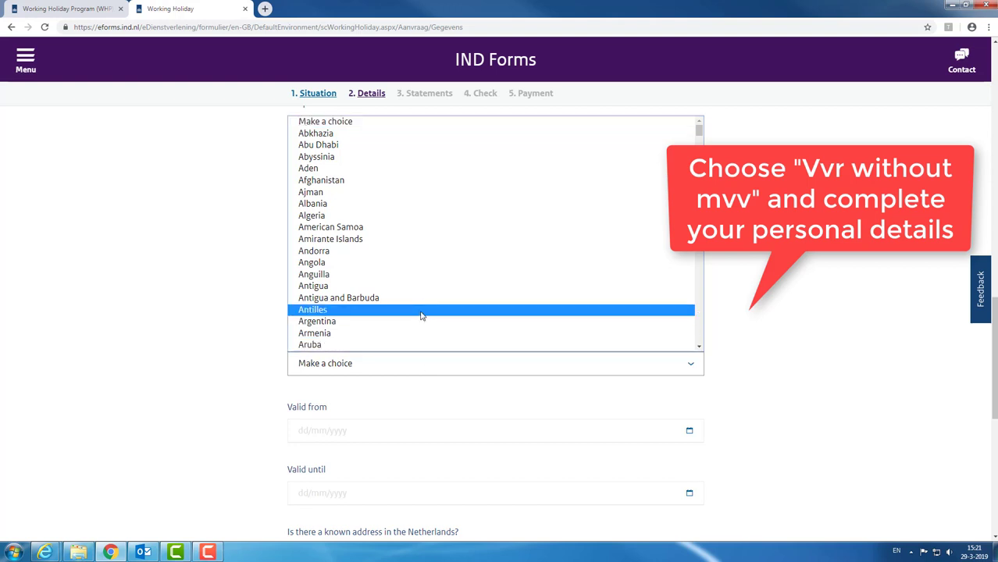
scroll(422, 315, "down", 3)
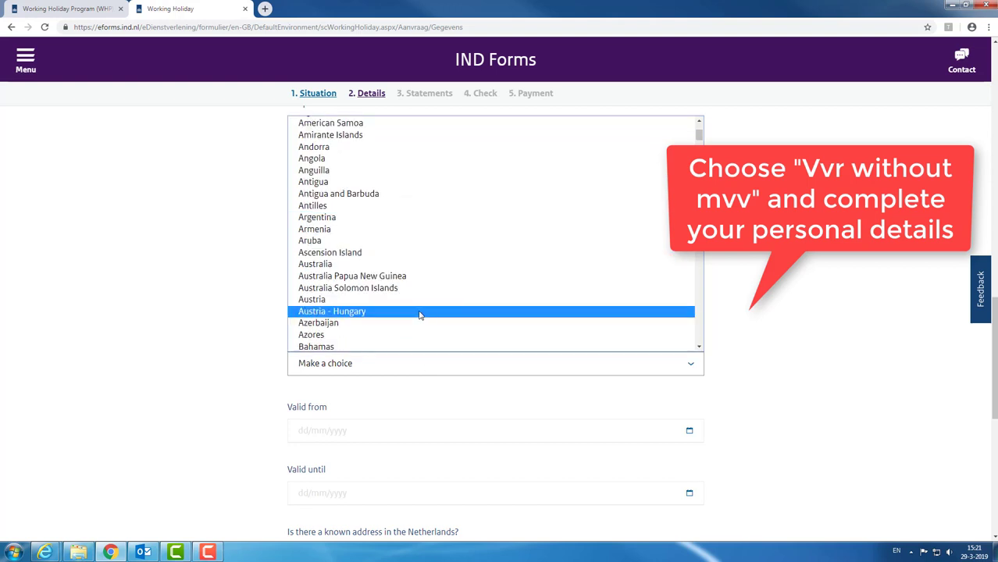
left_click(357, 268)
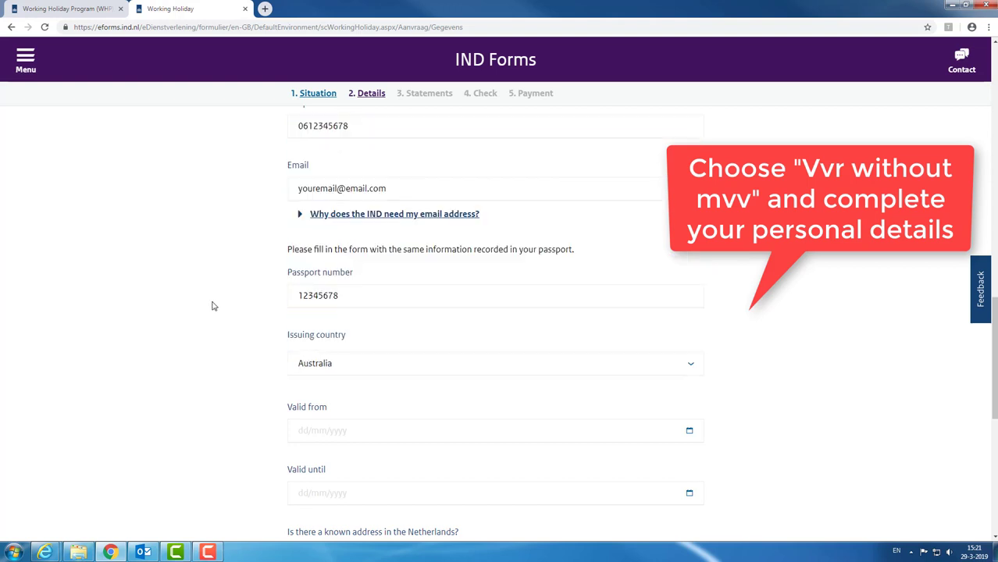
Step: Set the passport validity from 01/01/2019 until 01/01/2029
scroll(234, 312, "down", 1)
left_click(342, 377)
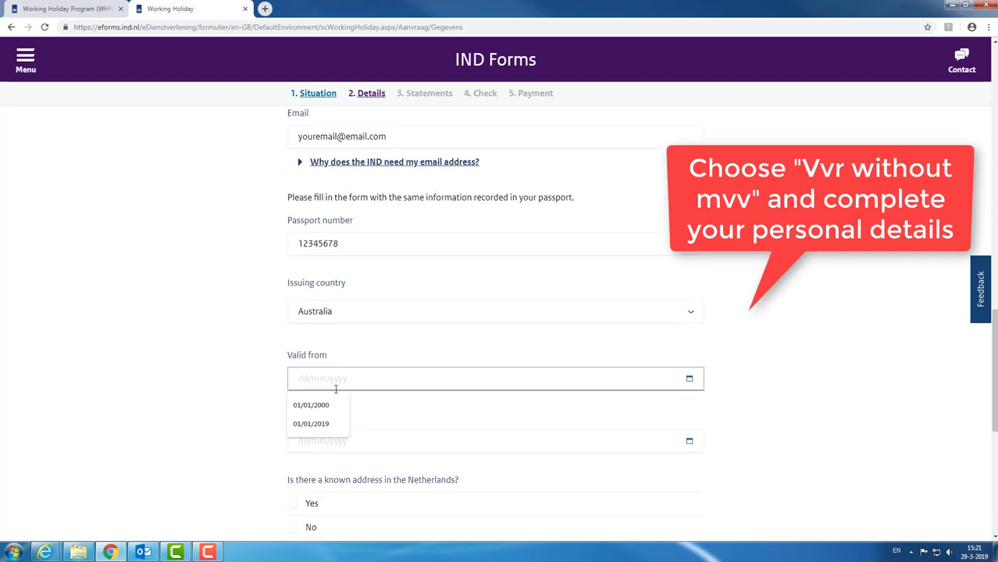
left_click(312, 422)
left_click(413, 414)
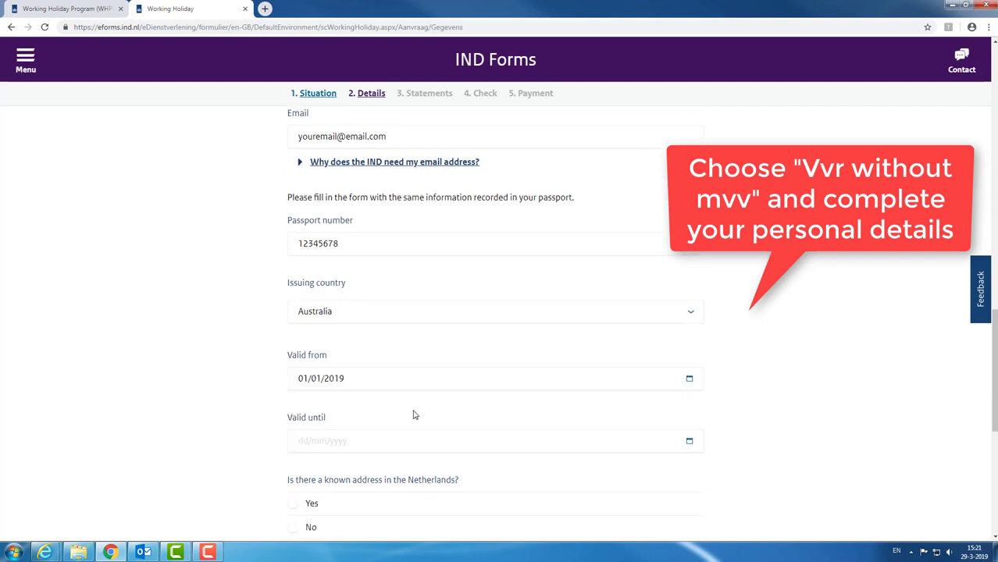
left_click(347, 439)
left_click(311, 484)
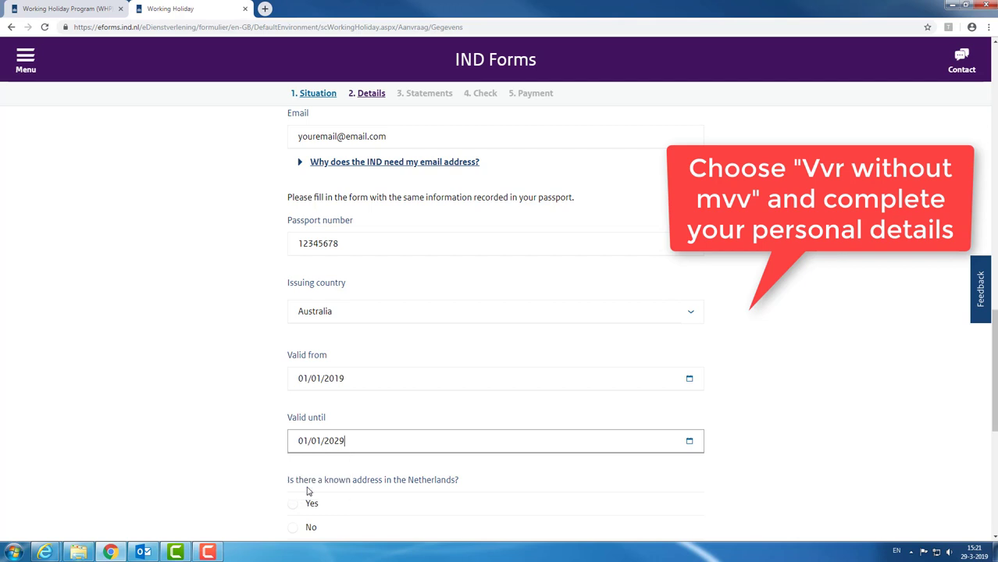
left_click(197, 397)
scroll(220, 351, "down", 2)
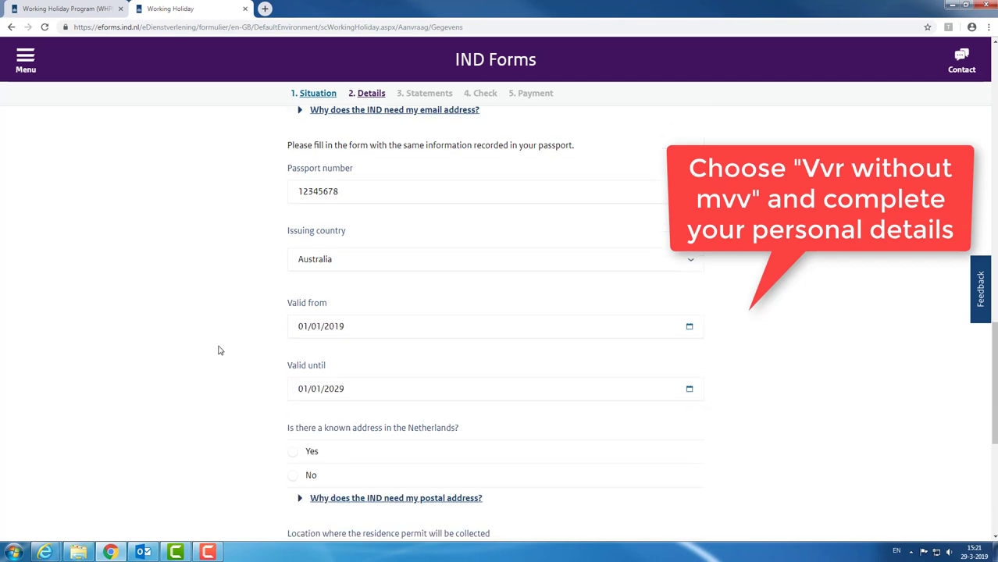
scroll(220, 351, "down", 1)
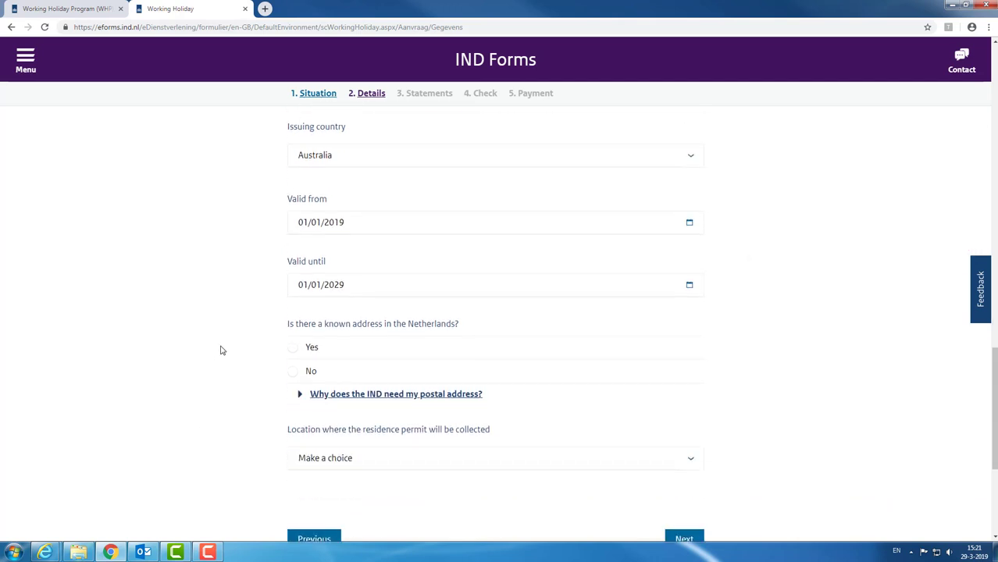
Step: Answer No to a Netherlands address and choose Australia as the foreign address country
left_click(292, 372)
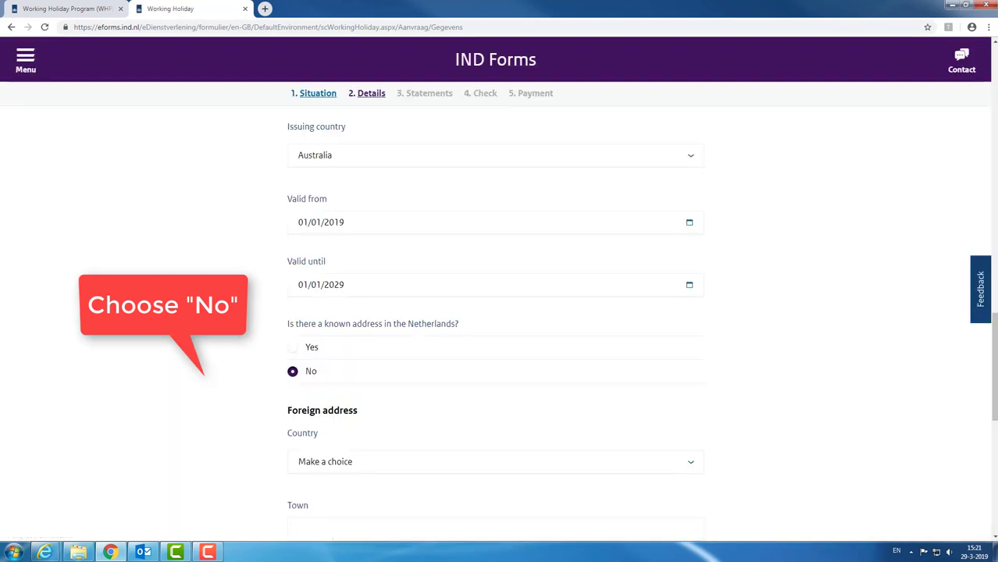
scroll(293, 375, "down", 2)
scroll(341, 312, "down", 1)
left_click(341, 305)
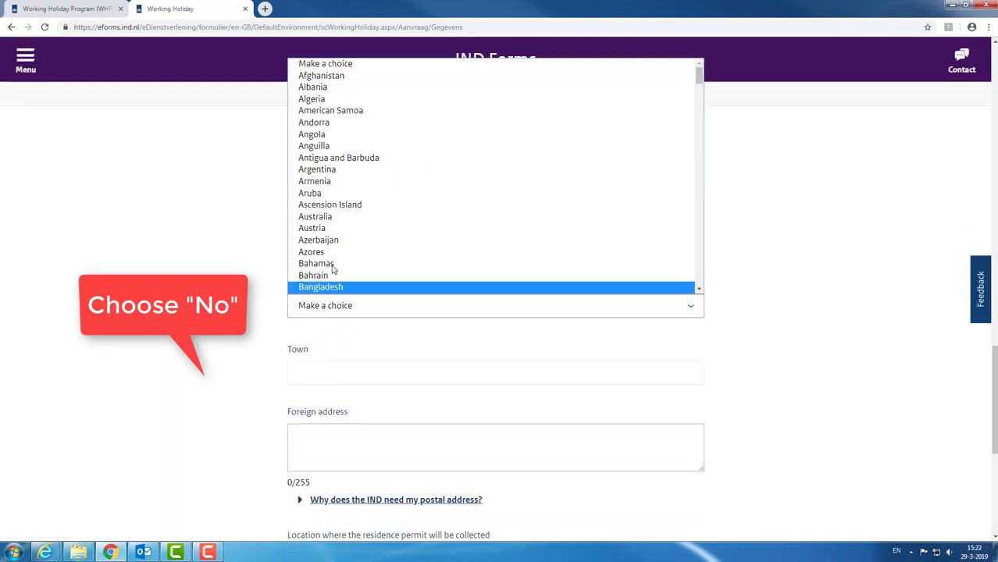
left_click(324, 218)
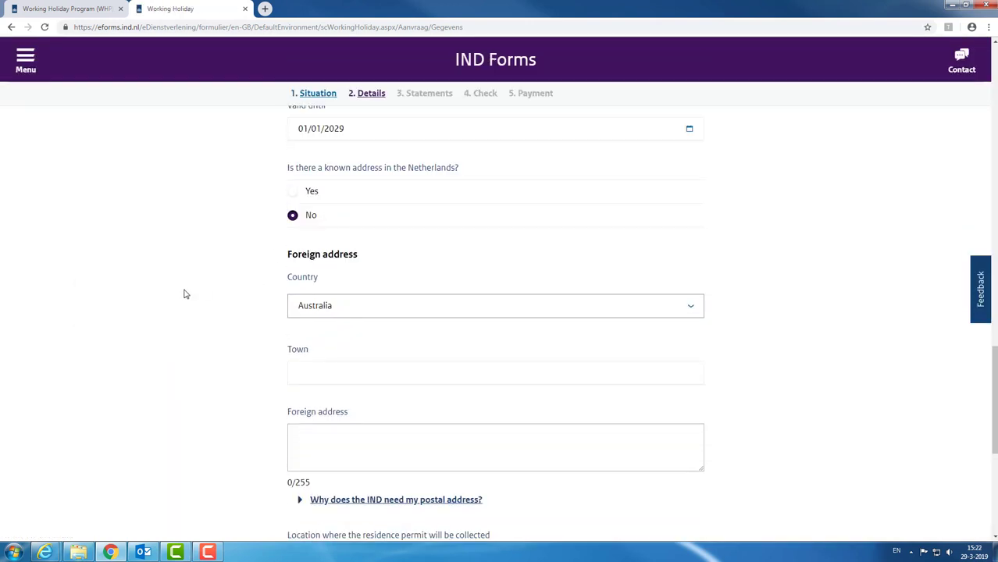
Step: Enter Sydney as the town and type the two-line foreign street address
left_click(332, 374)
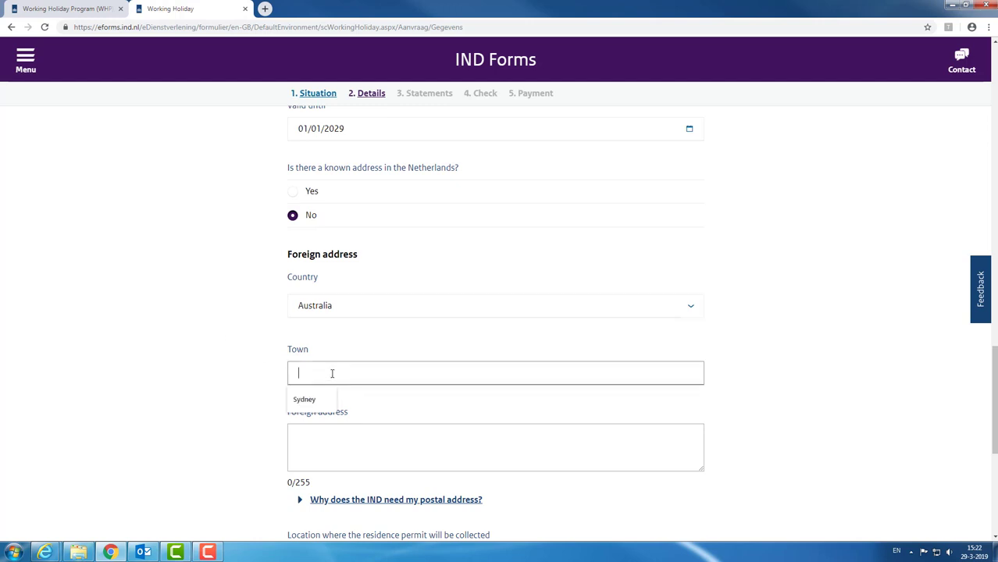
type("Sydneyh")
left_click(356, 436)
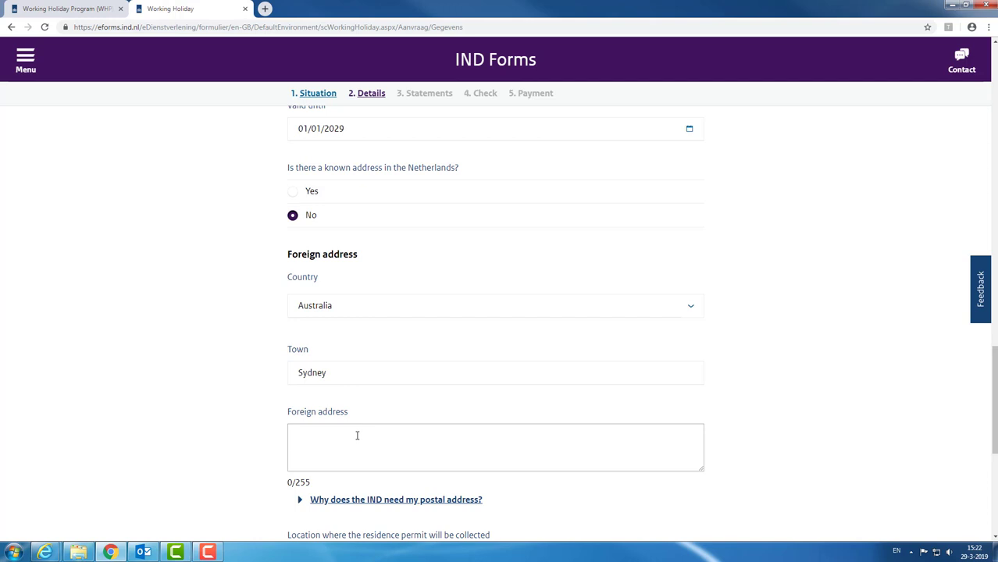
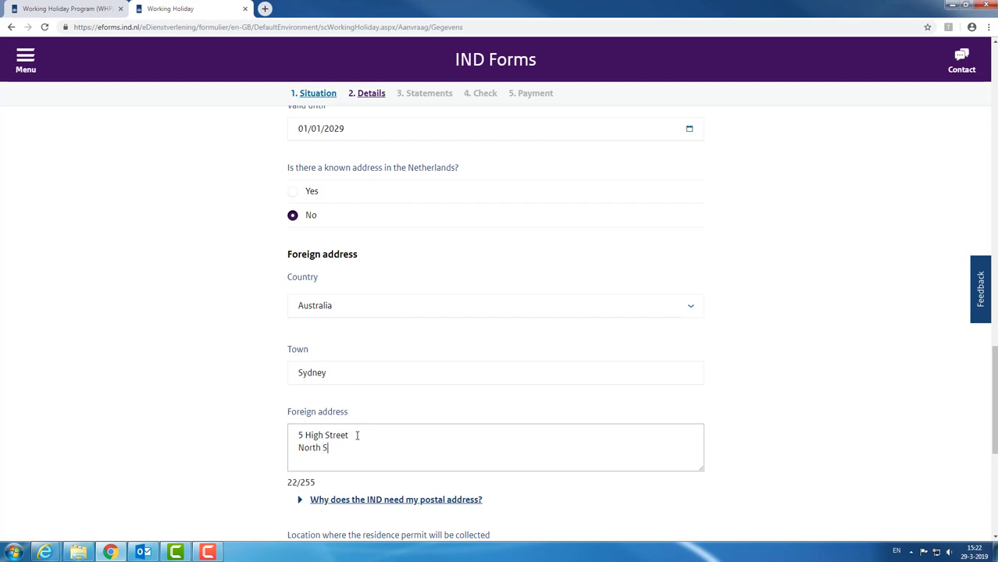
key("Return")
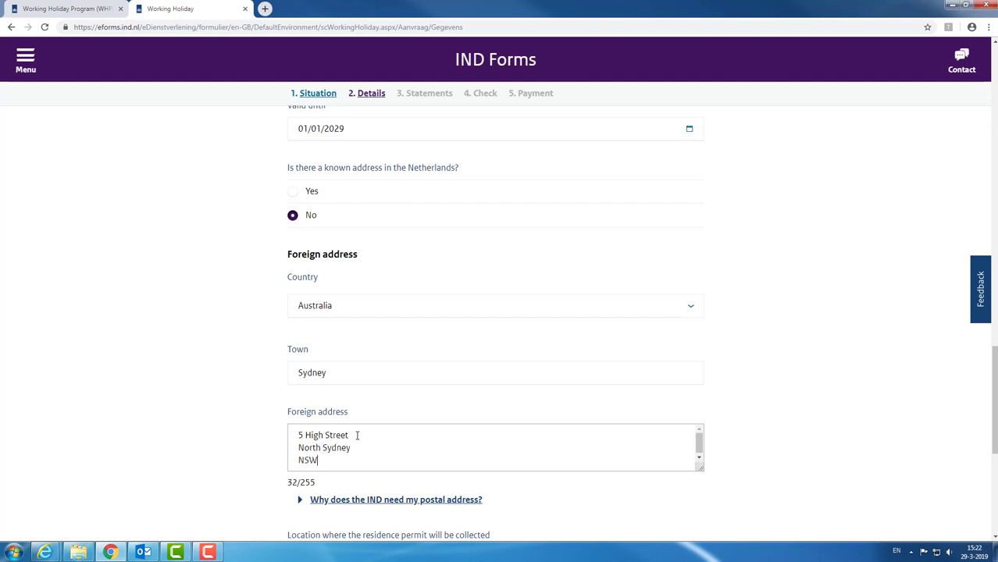
scroll(873, 298, "down", 5)
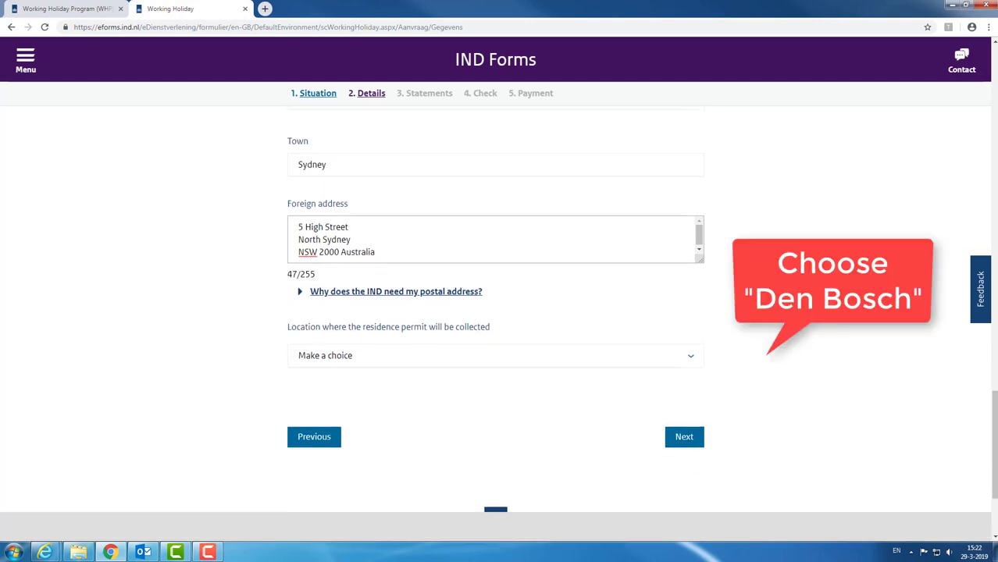
Step: Choose Den Bosch as the permit collection location and confirm the details summary
left_click(459, 355)
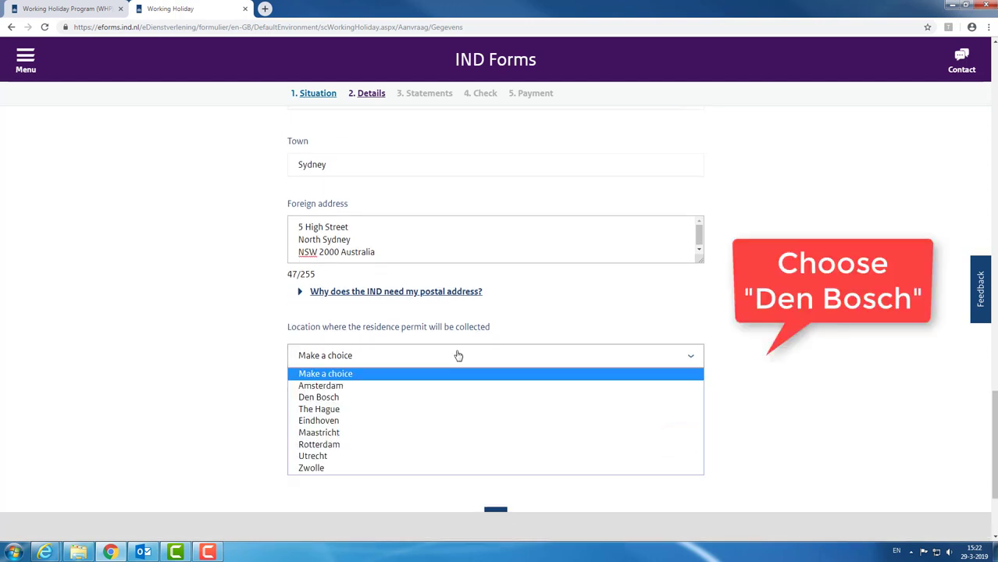
left_click(405, 402)
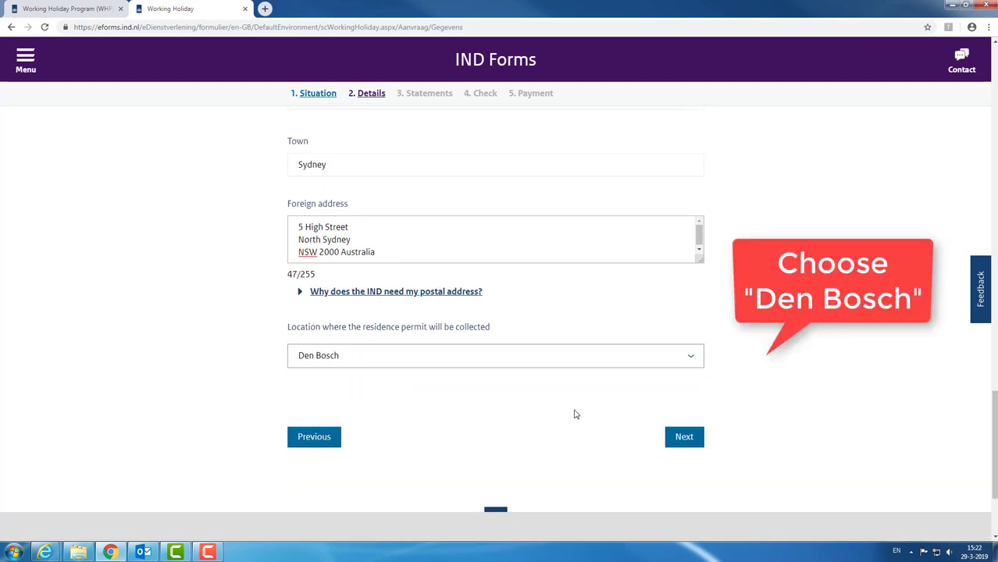
left_click(685, 437)
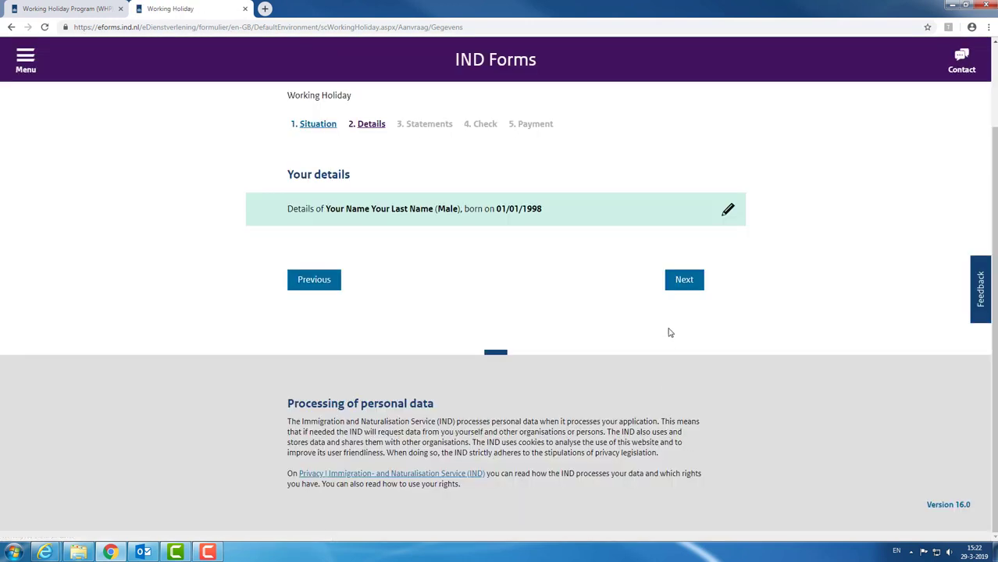
left_click(694, 283)
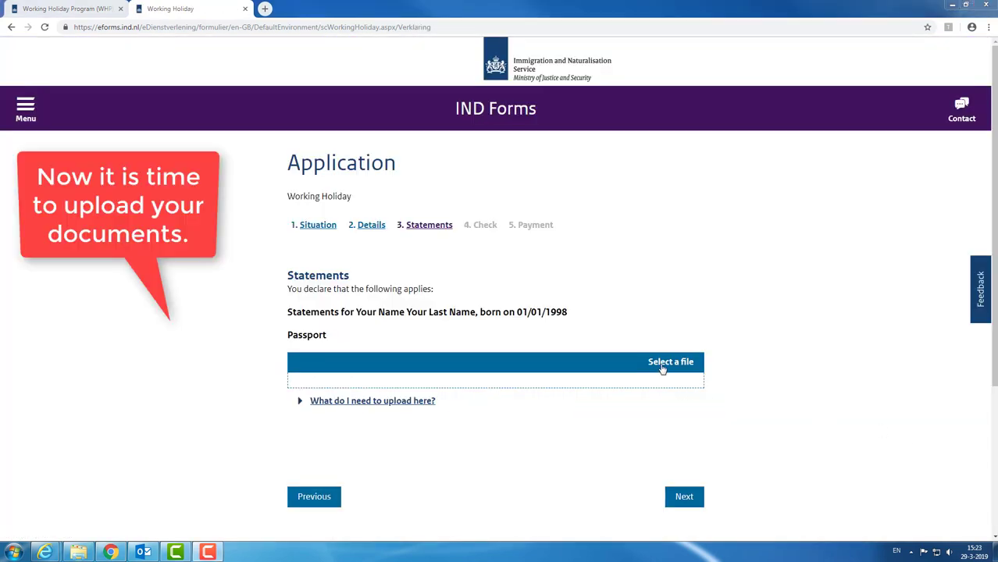
Step: Preview passport.pdf, then upload it (137 KB) to the Passport field
left_click(666, 364)
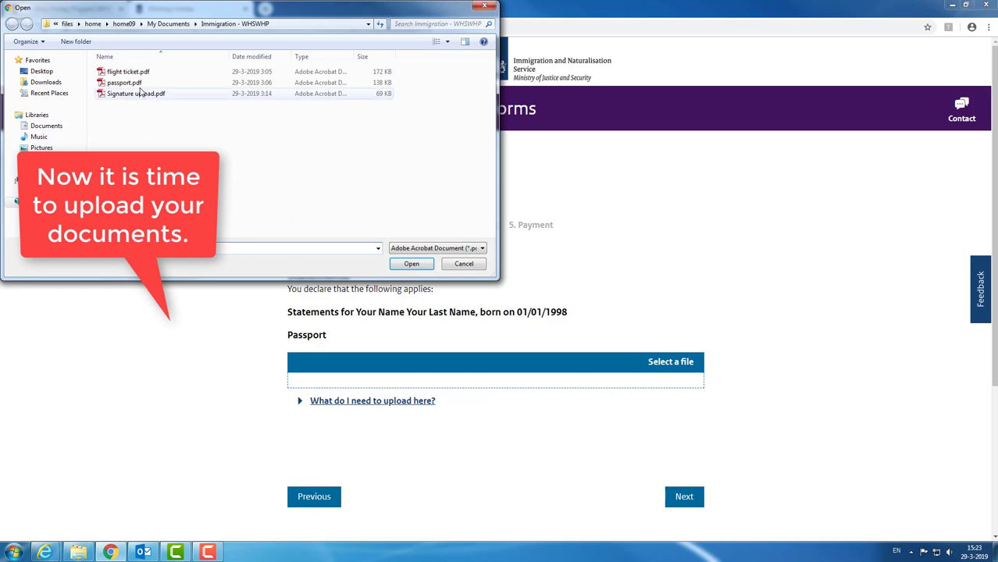
left_click(133, 84)
right_click(134, 88)
left_click(156, 117)
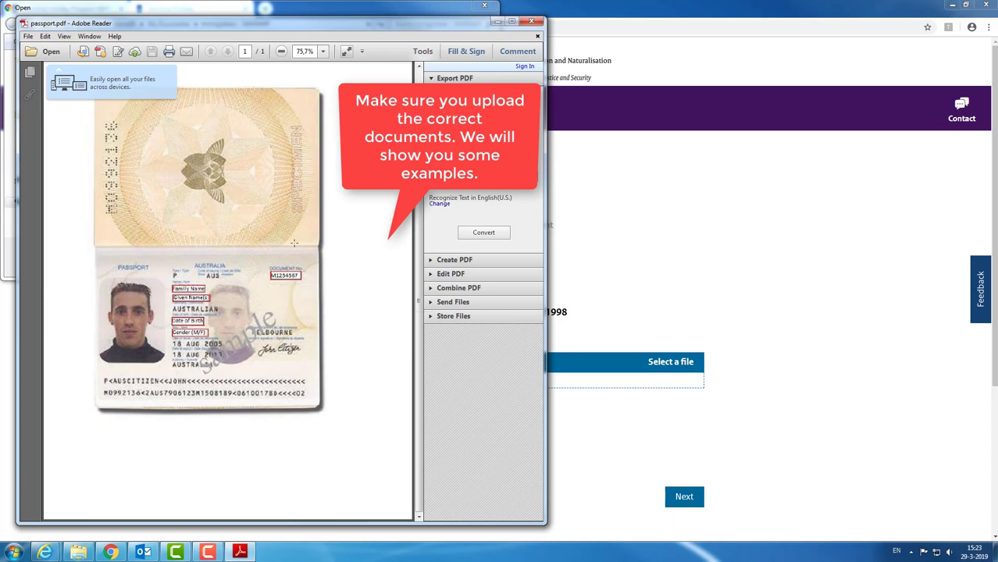
left_click(531, 24)
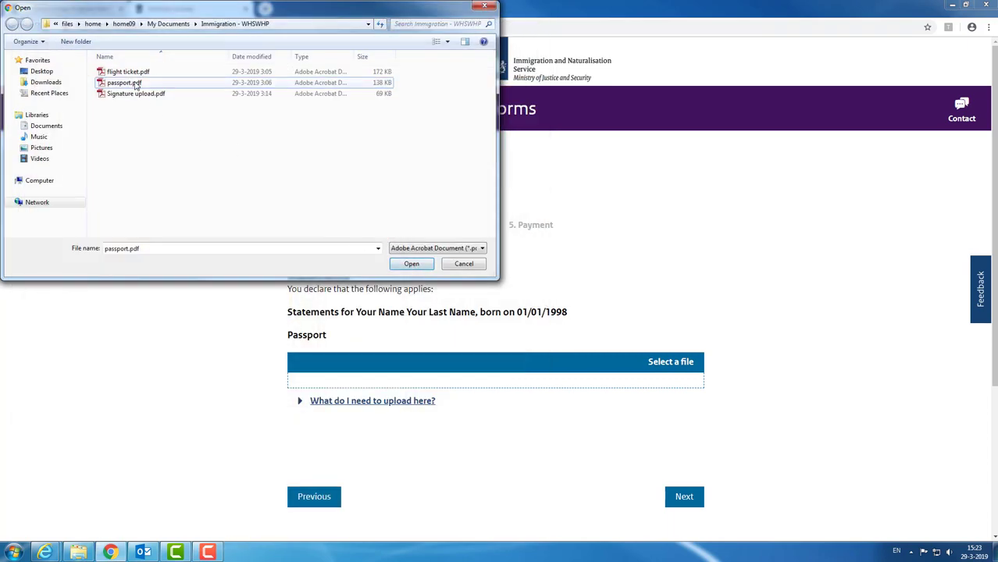
left_click(410, 265)
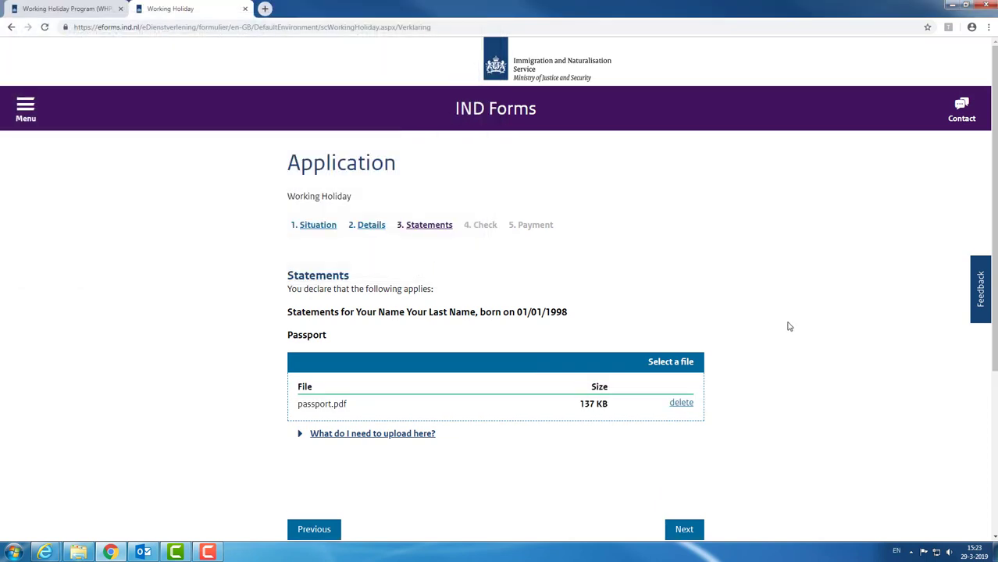
scroll(784, 312, "down", 1)
Step: Preview and attach flight ticket.pdf (172 KB) as the return ticket evidence
left_click(695, 478)
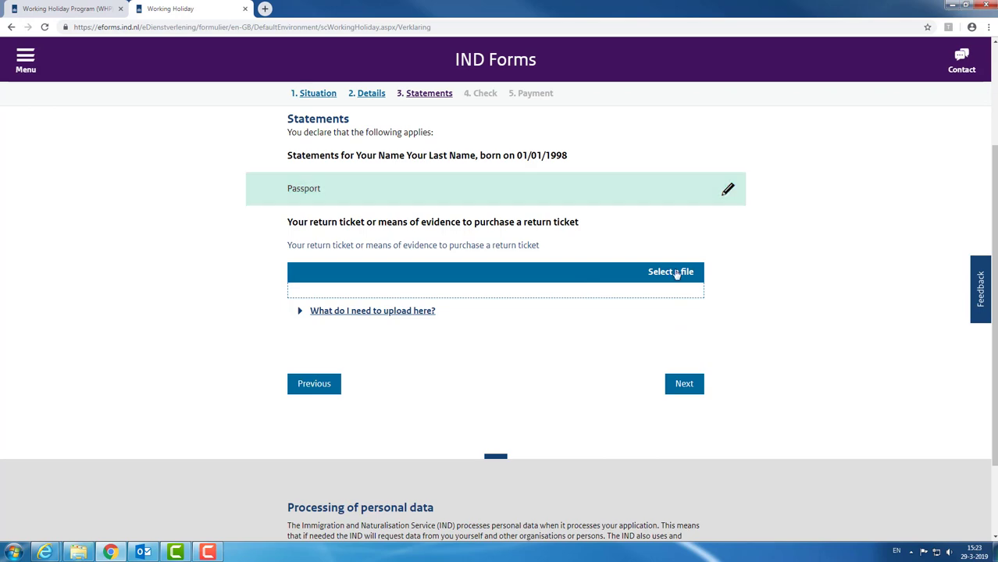
left_click(677, 273)
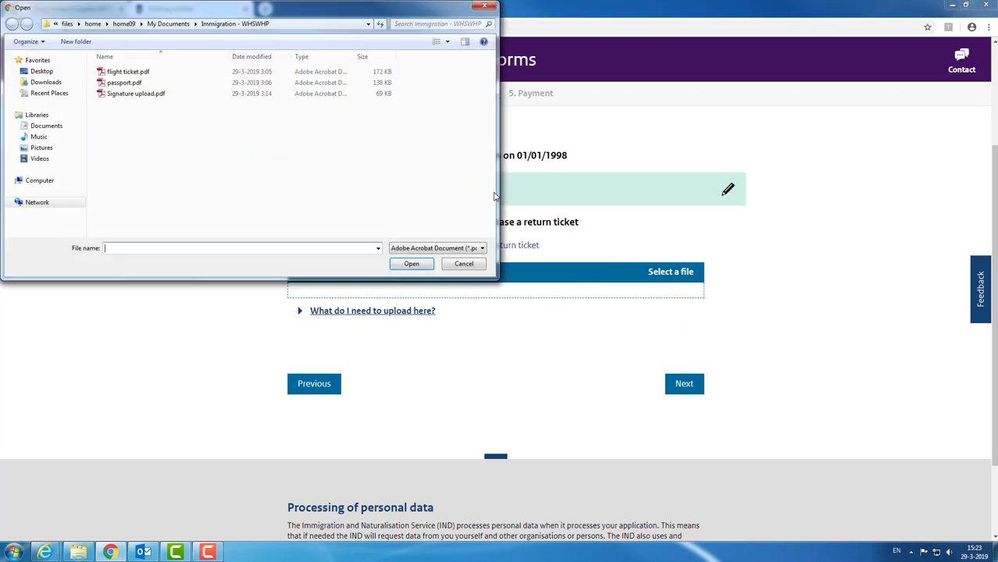
left_click(125, 71)
right_click(127, 73)
left_click(154, 107)
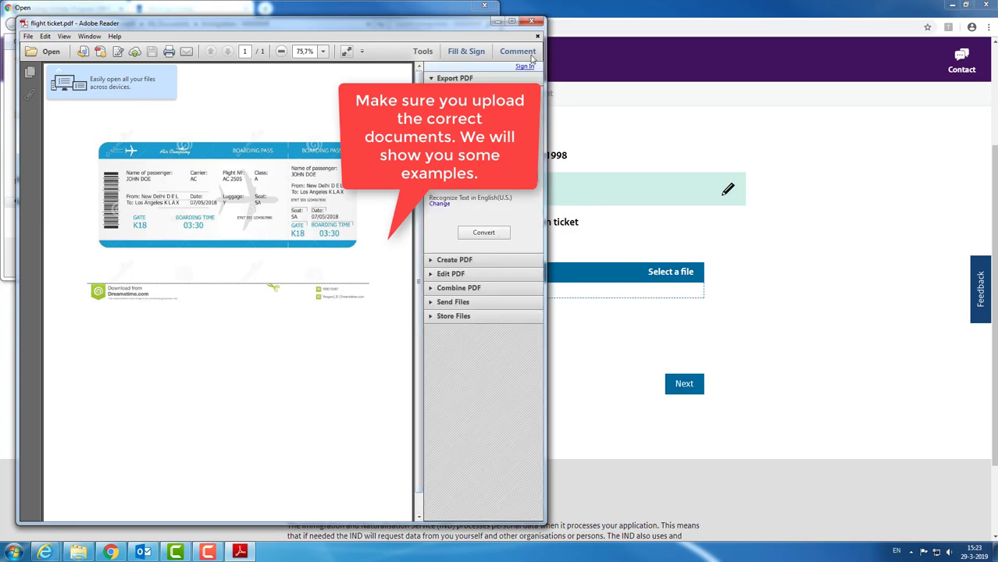
left_click(531, 21)
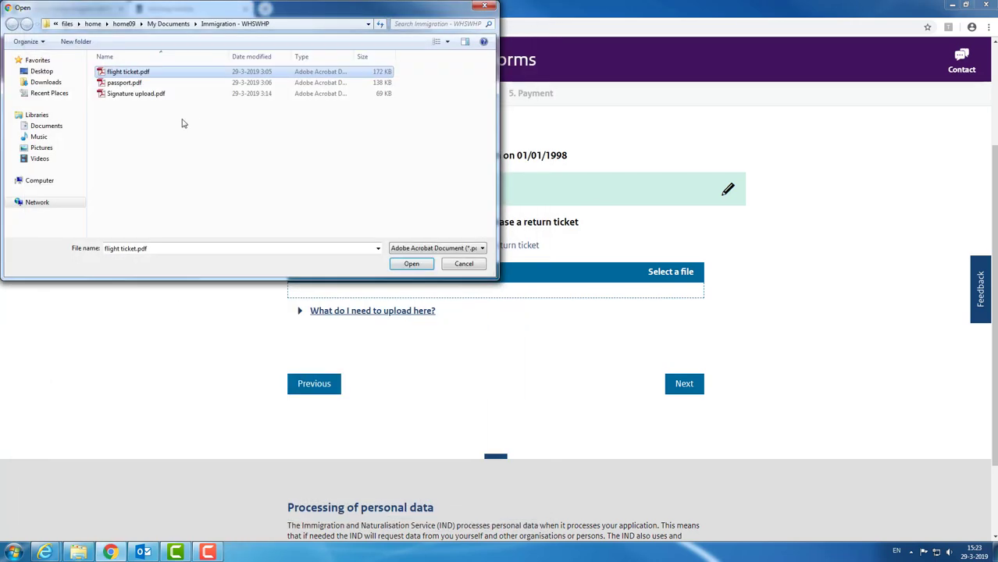
left_click(411, 264)
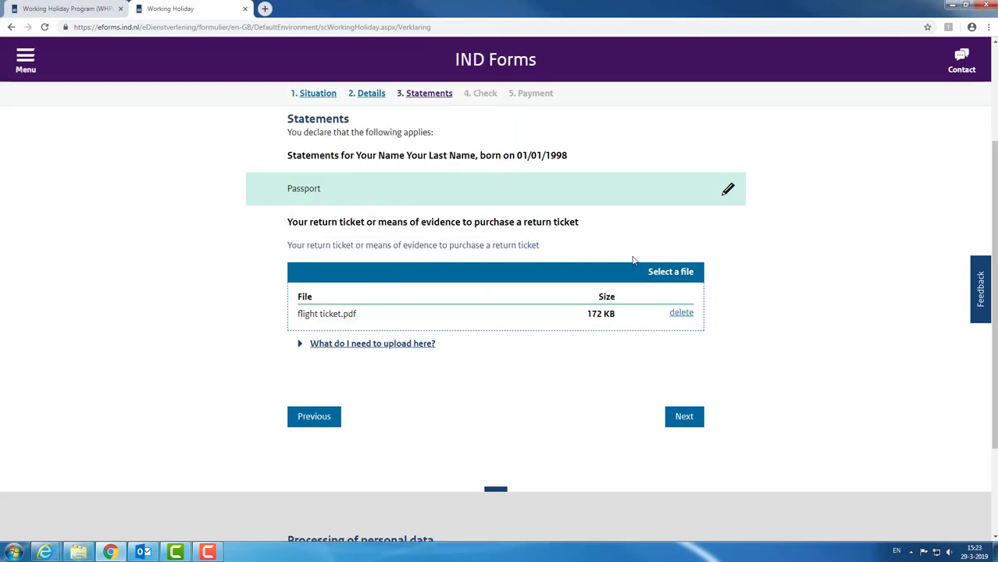
left_click(687, 420)
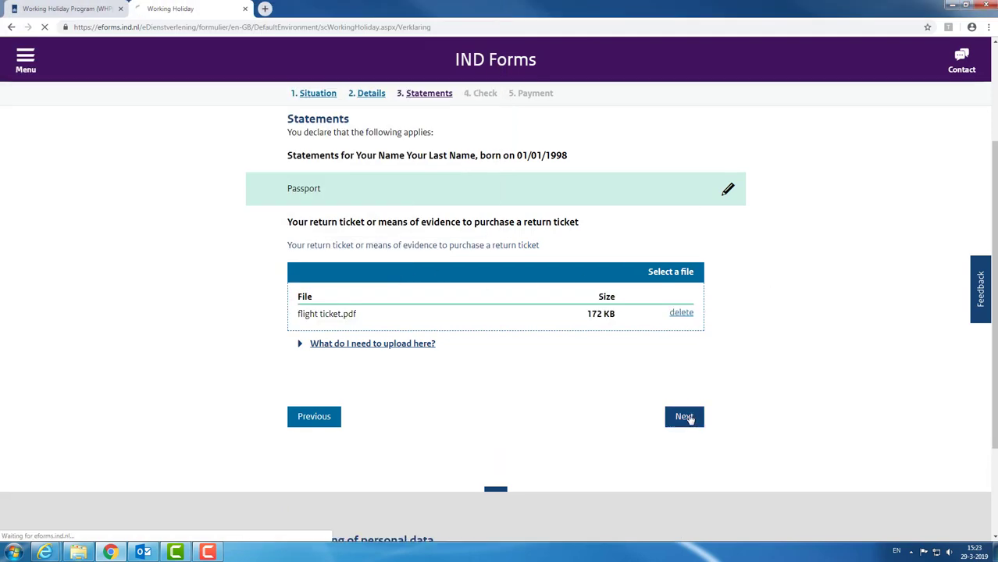
Step: Preview and attach Signature upload.pdf (69 KB), then continue to the Antecedents statement
left_click(686, 255)
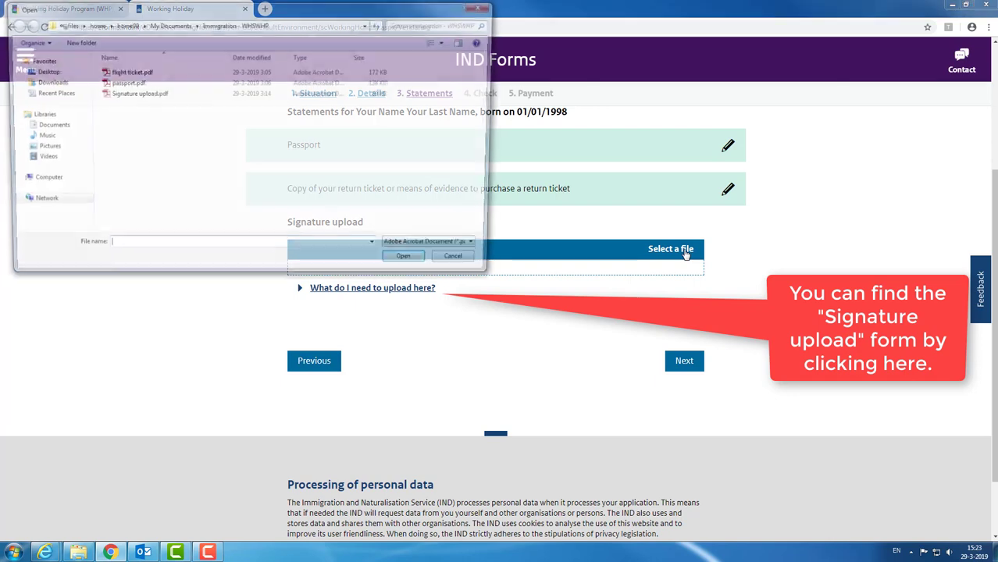
left_click(137, 93)
right_click(113, 95)
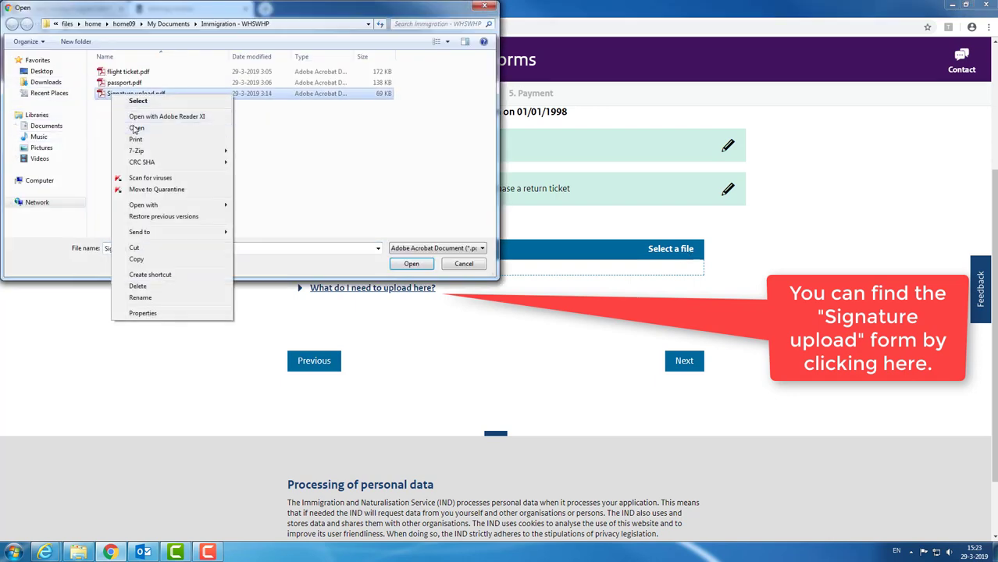
left_click(134, 128)
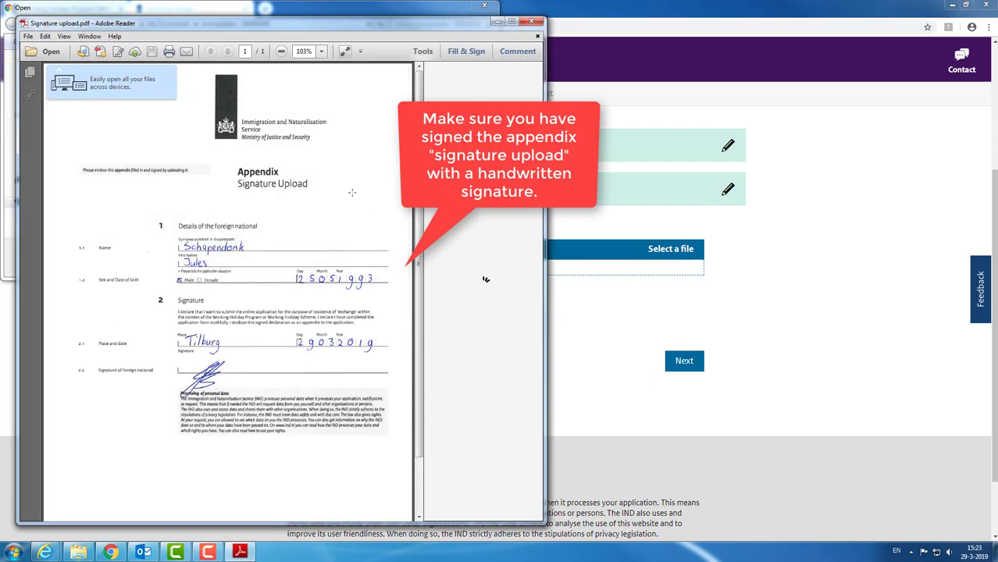
left_click(536, 23)
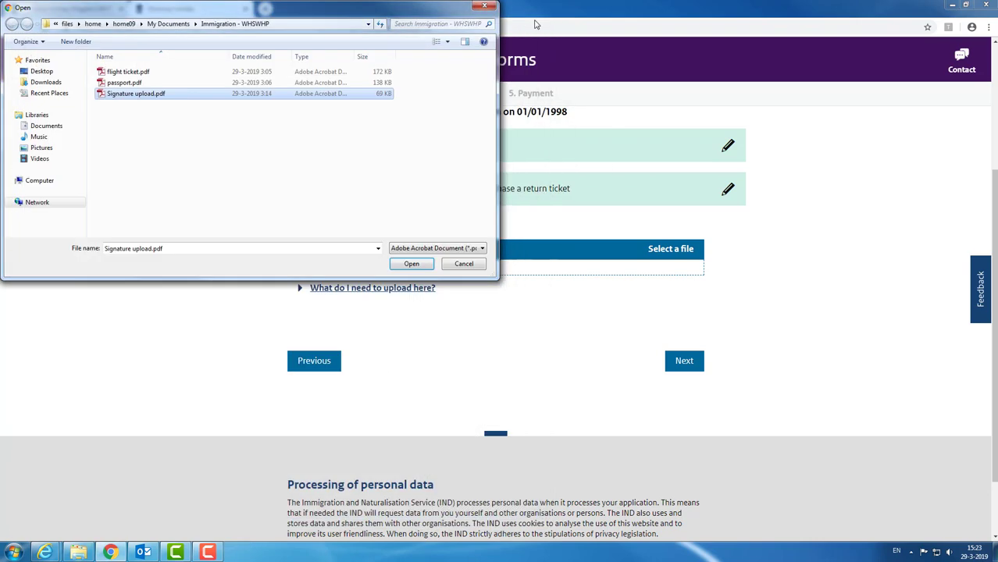
left_click(429, 266)
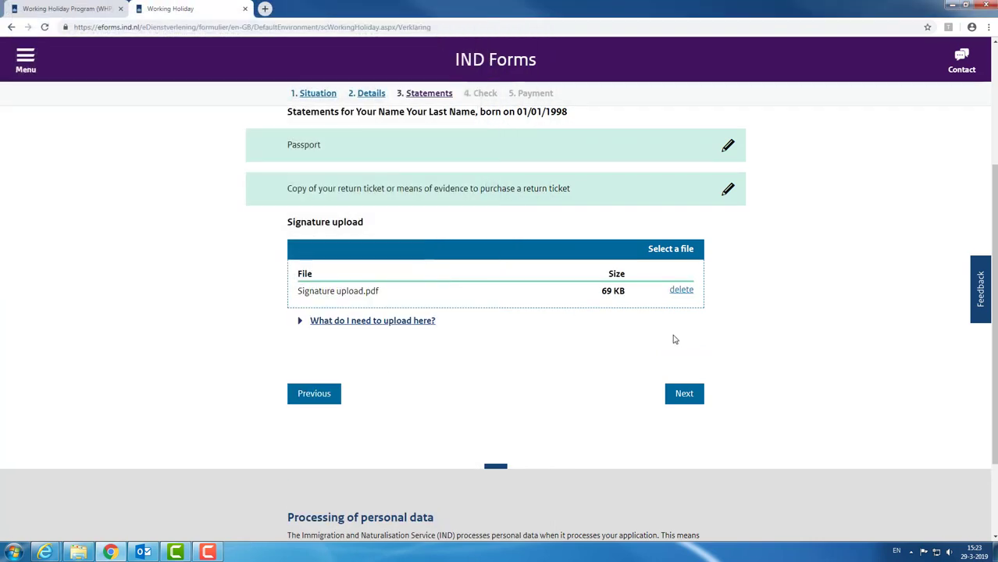
left_click(684, 394)
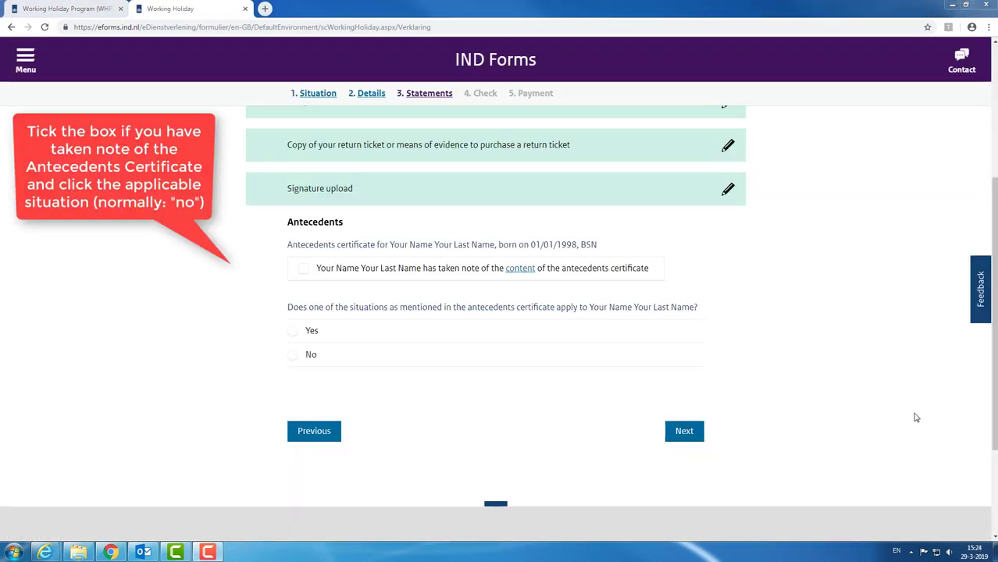
Step: Acknowledge the antecedents certificate and answer No to the antecedents question
left_click(303, 271)
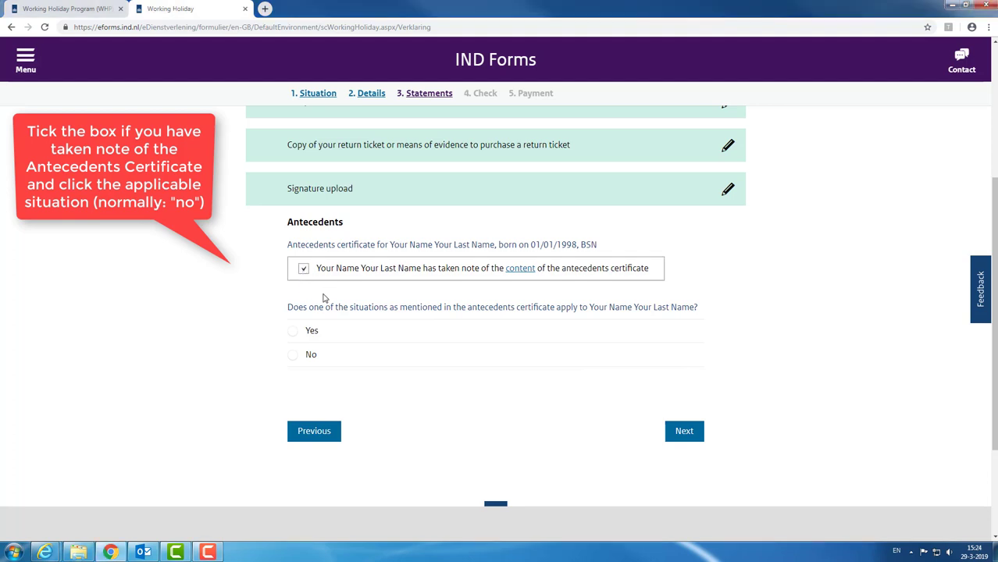
left_click(294, 357)
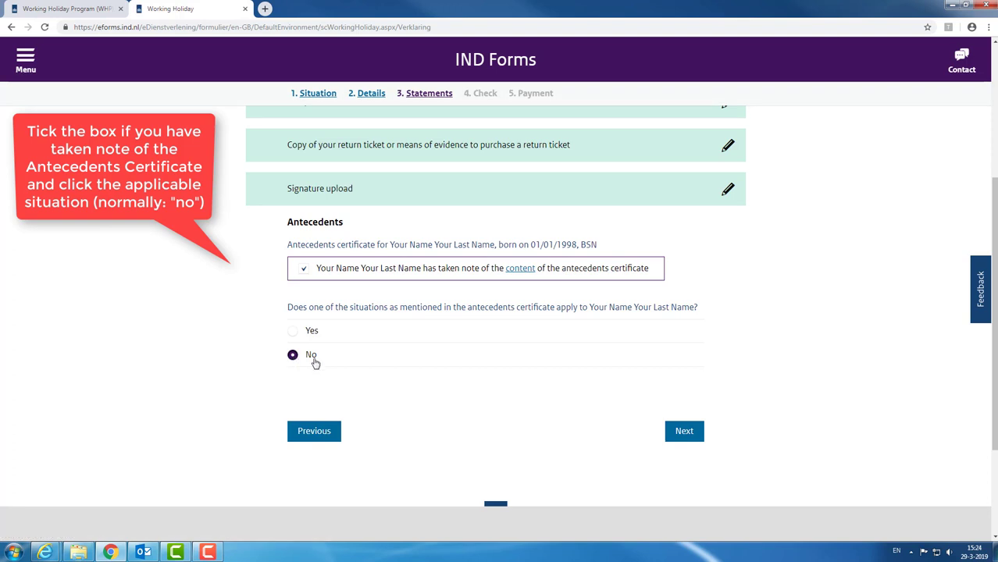
left_click(690, 434)
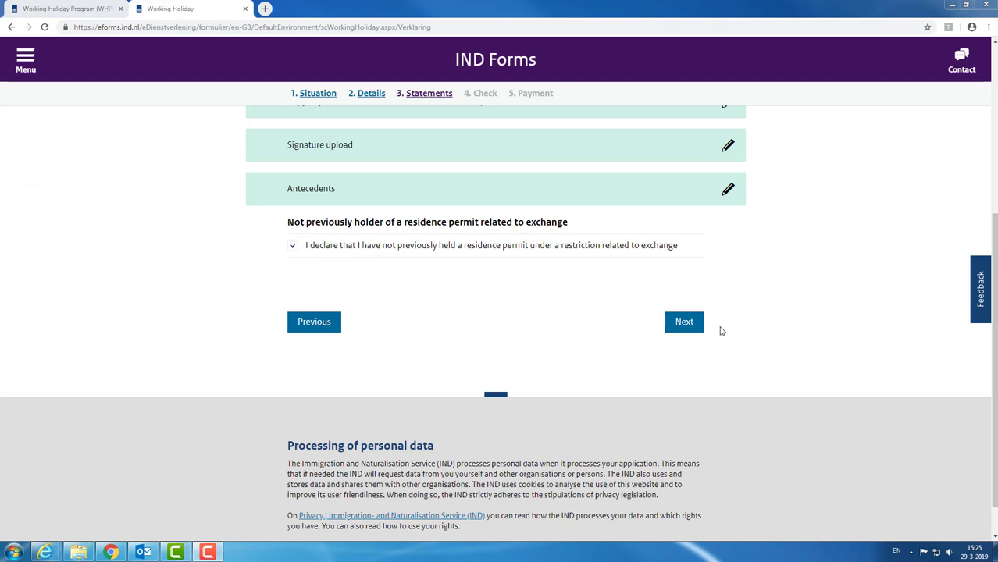
Step: Tick the exchange-related residence permit declaration and continue to the Check page
left_click(682, 325)
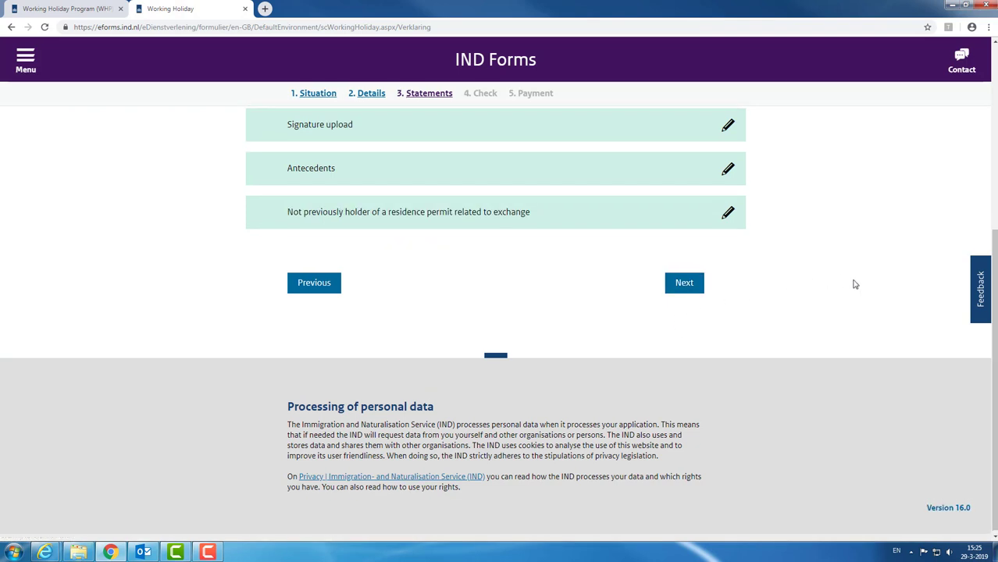
scroll(855, 284, "up", 1)
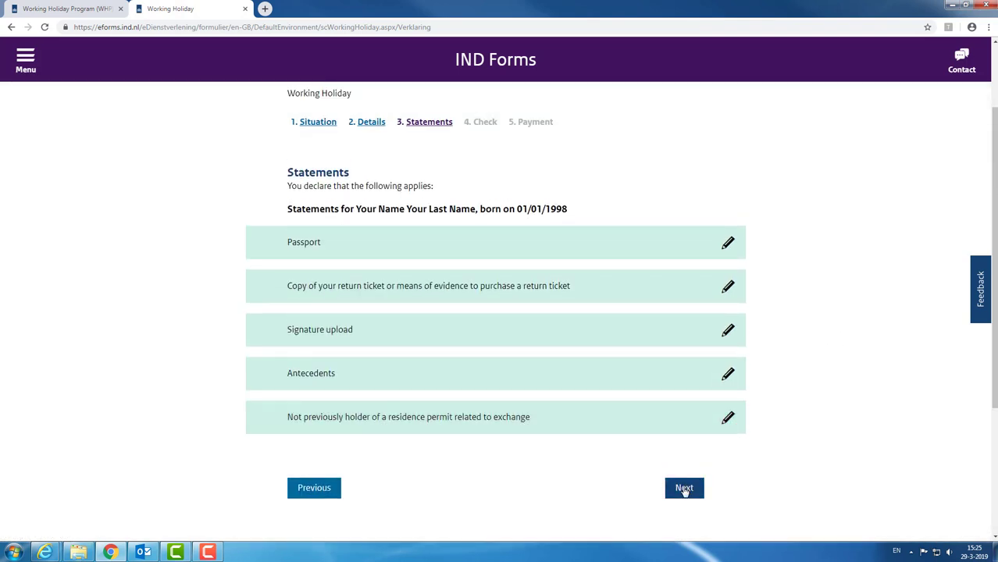
left_click(684, 488)
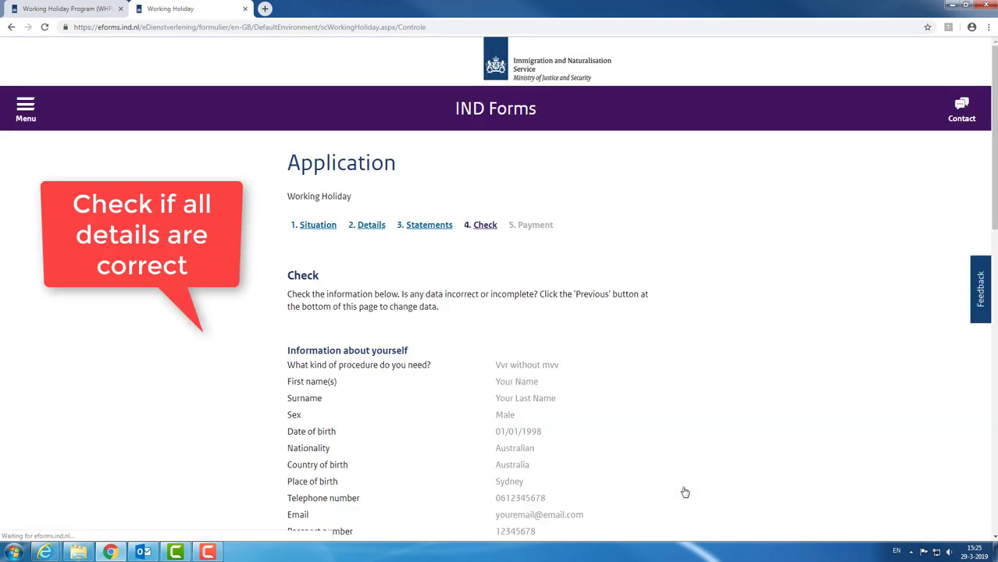
Step: Review the Check summary with €57,00 total fees and send the signed application on to payment
scroll(685, 267, "down", 1)
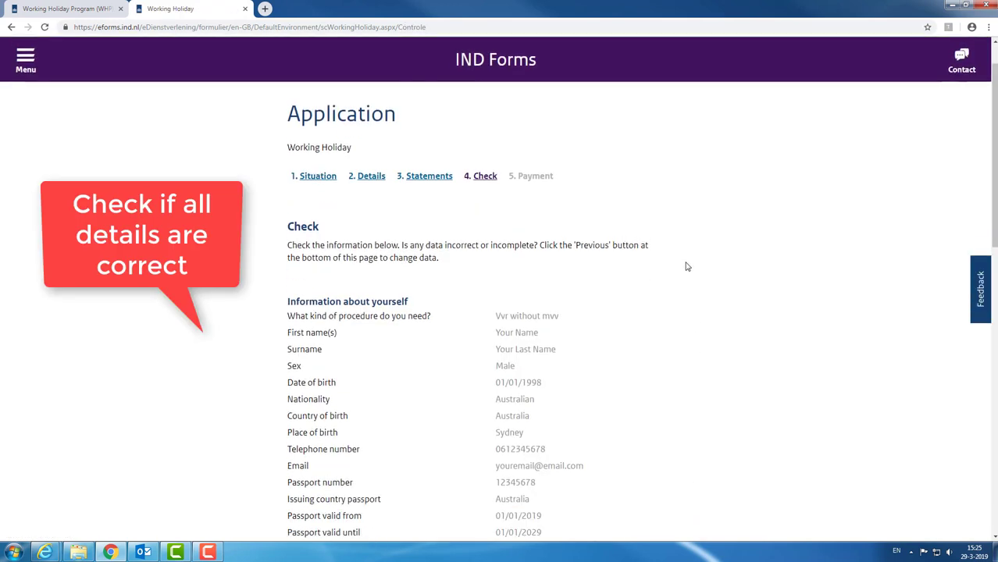
scroll(687, 269, "down", 2)
scroll(687, 270, "down", 3)
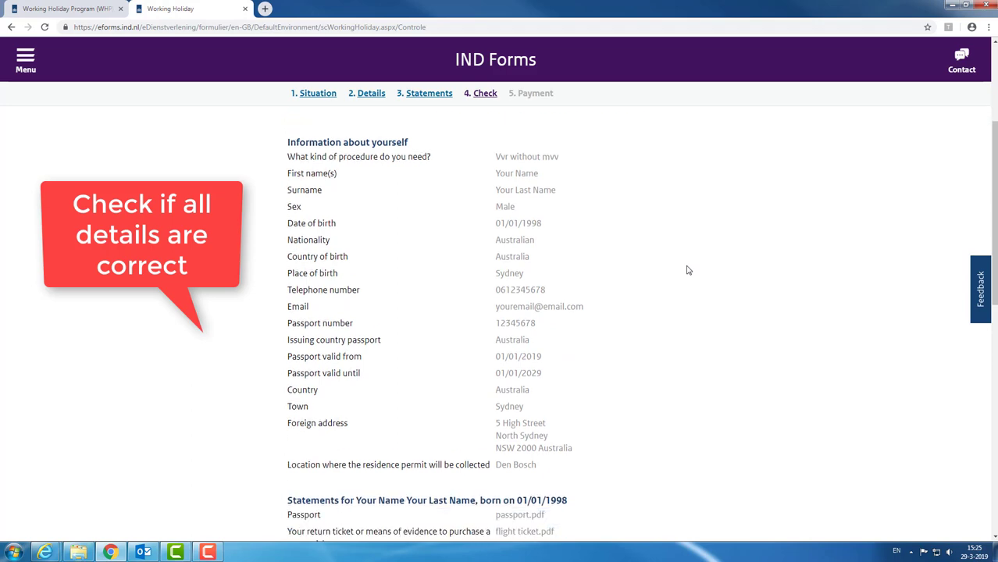
scroll(688, 271, "down", 3)
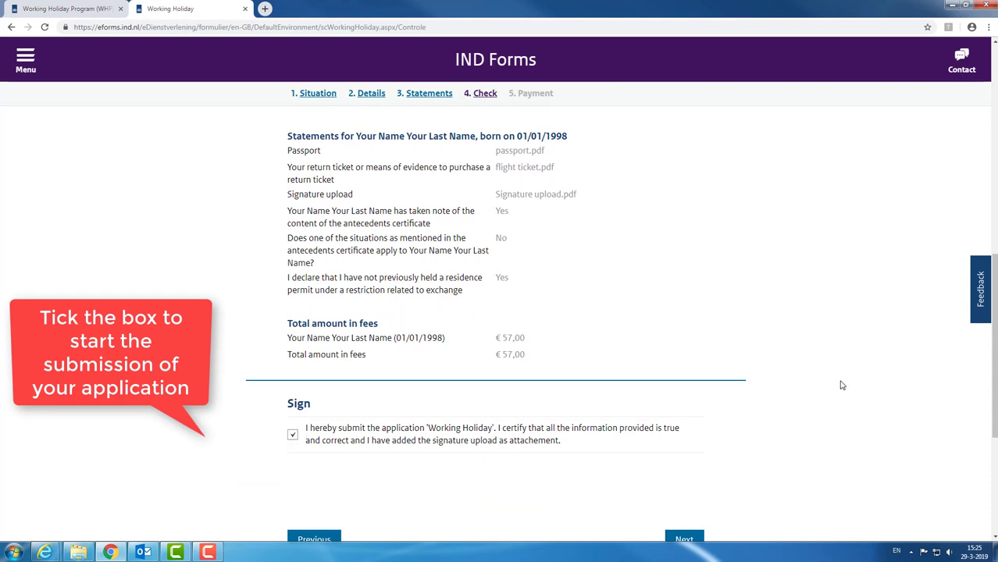
scroll(841, 385, "down", 1)
left_click(692, 489)
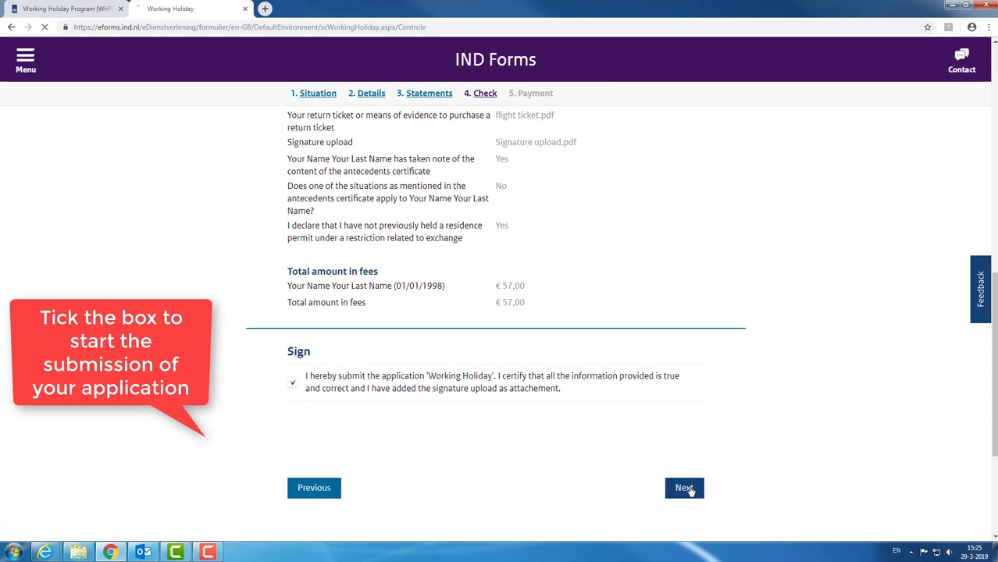